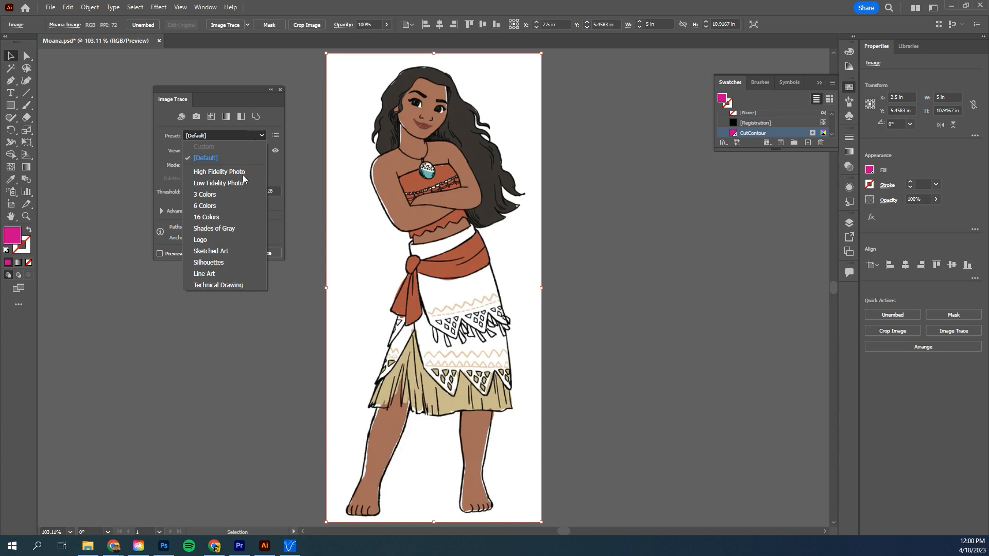
# Step: Trace the Moana image from the 16 Colors preset with Ignore White on and Colors at 30, moving it slightly up
pyautogui.click(234, 218)
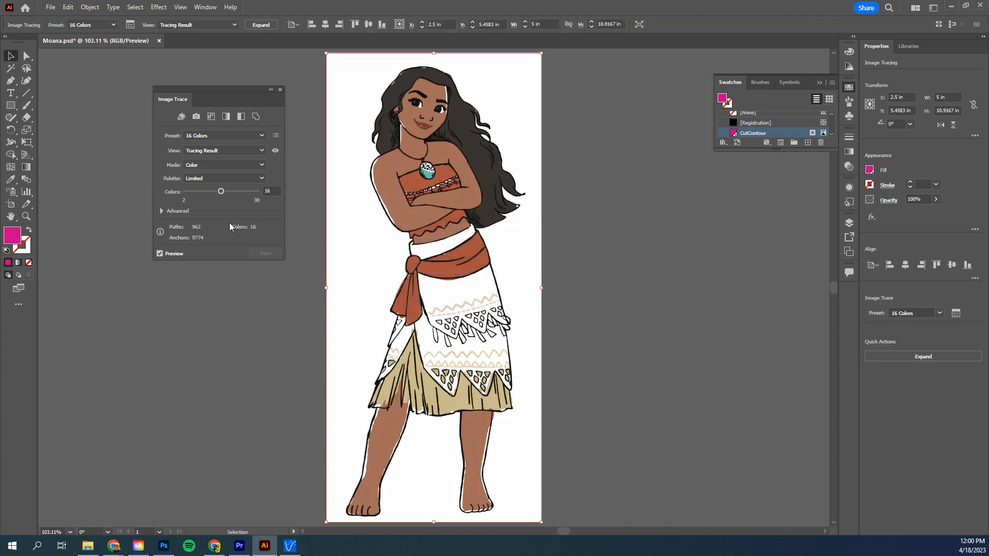
pyautogui.click(161, 211)
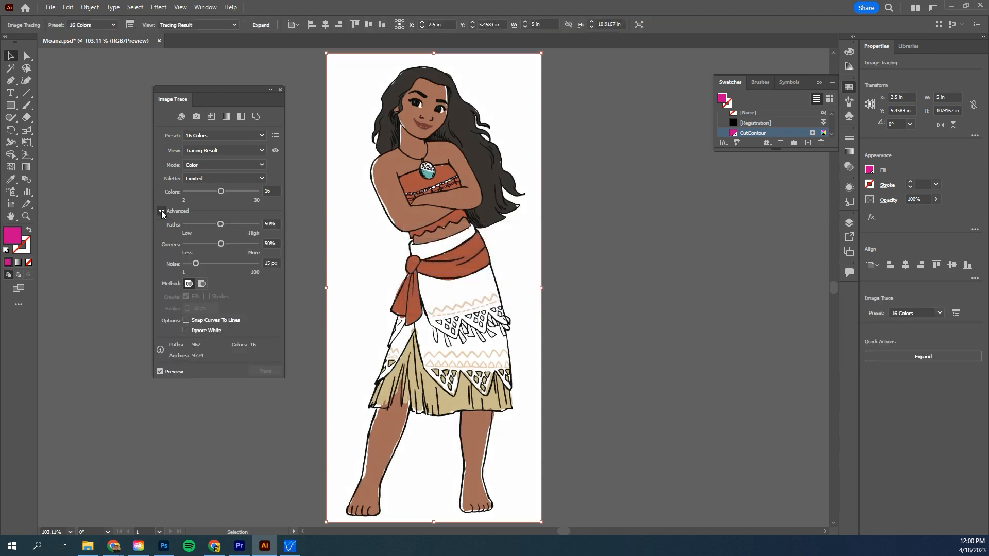
pyautogui.click(187, 331)
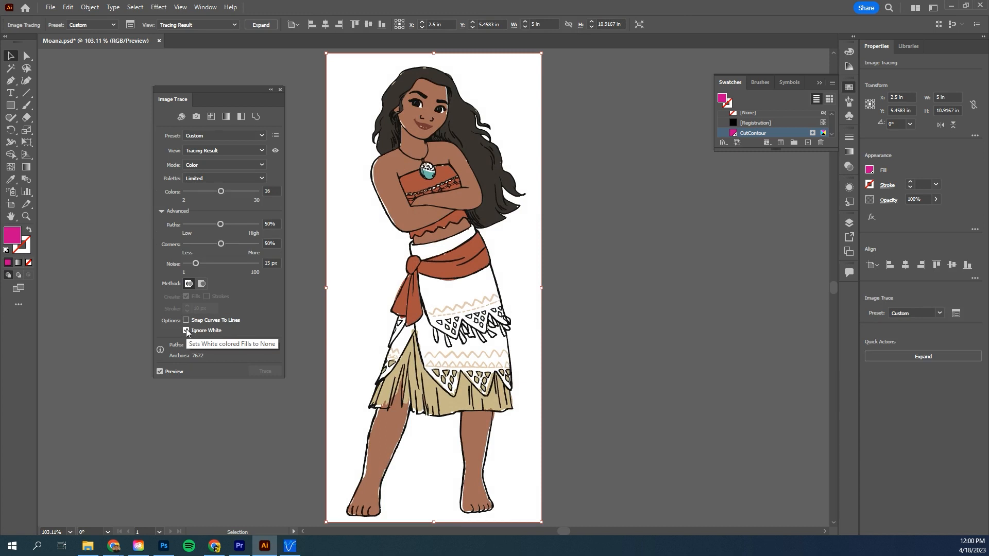
pyautogui.click(664, 265)
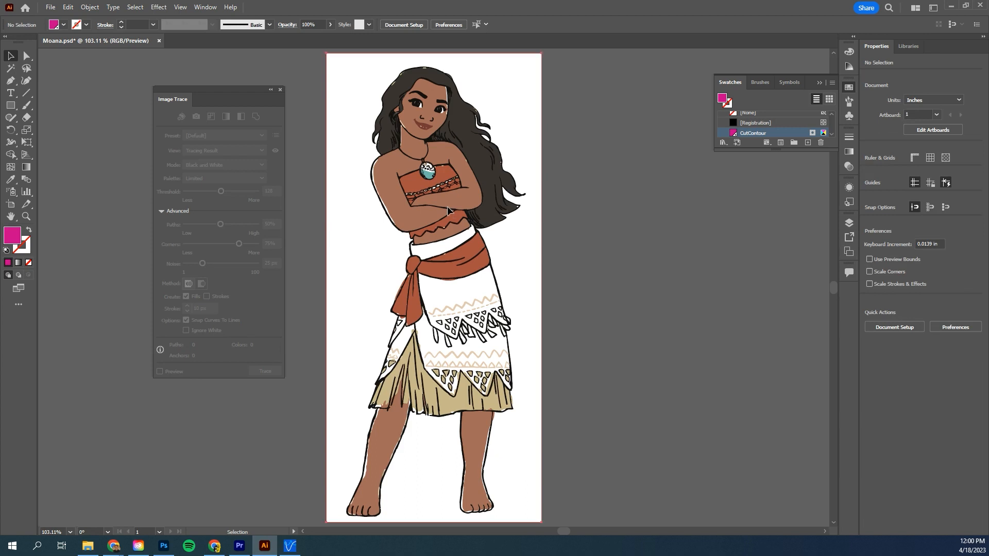
pyautogui.moveTo(448, 211)
pyautogui.mouseDown()
pyautogui.moveTo(572, 210)
pyautogui.moveTo(449, 196)
pyautogui.mouseUp()
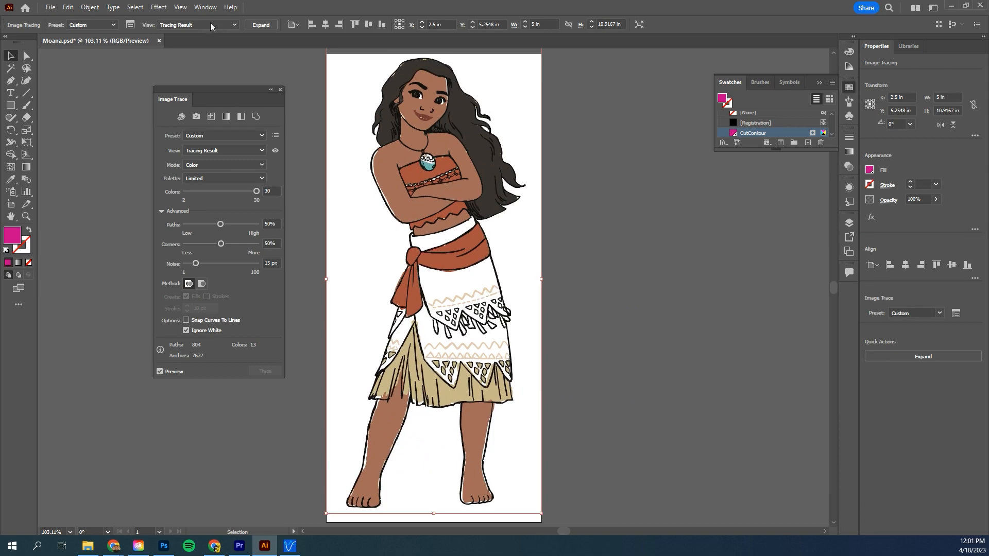
# Step: Save the traced artwork as an SVG file named Moana in the Disney Princess folder with the SVG 1.1 profile
pyautogui.click(50, 7)
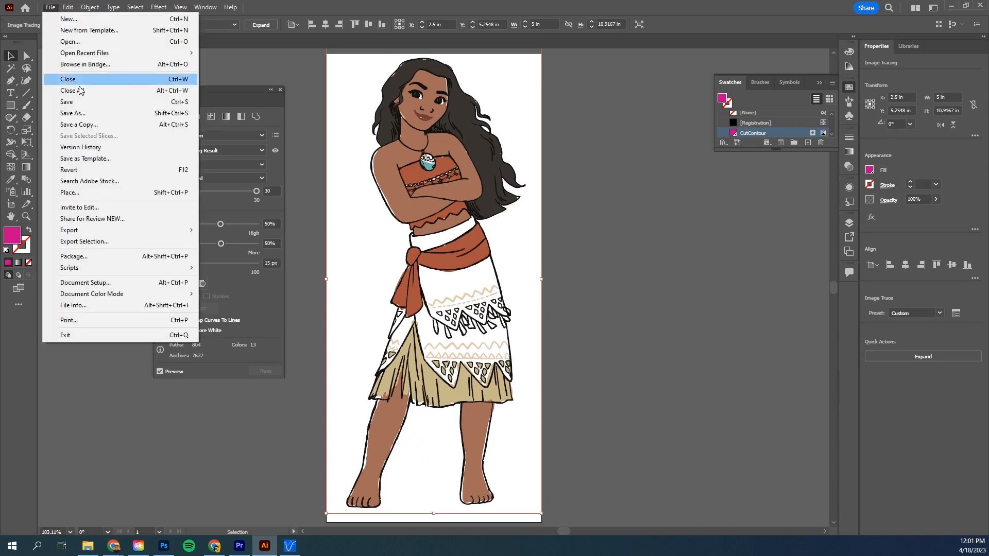
pyautogui.click(95, 114)
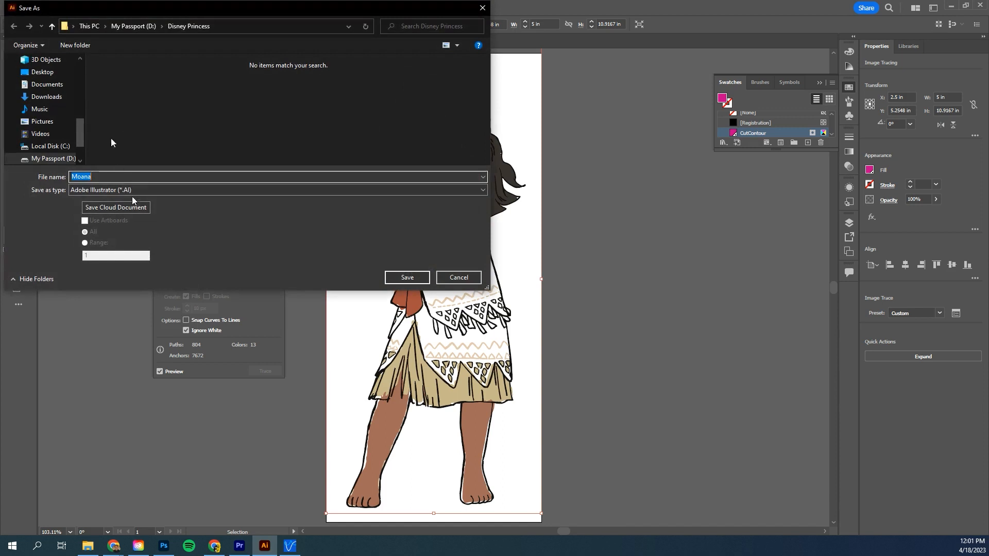
pyautogui.click(135, 190)
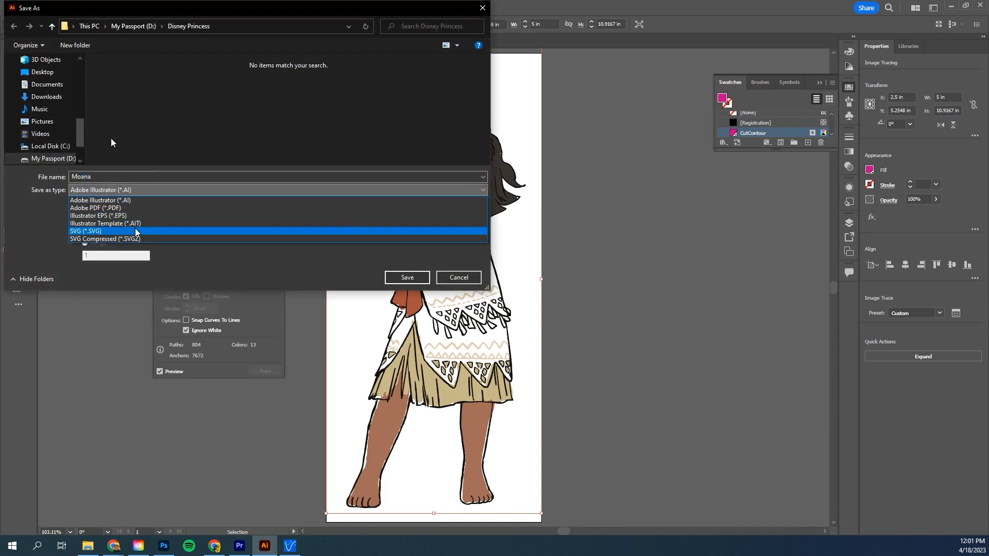
pyautogui.click(136, 230)
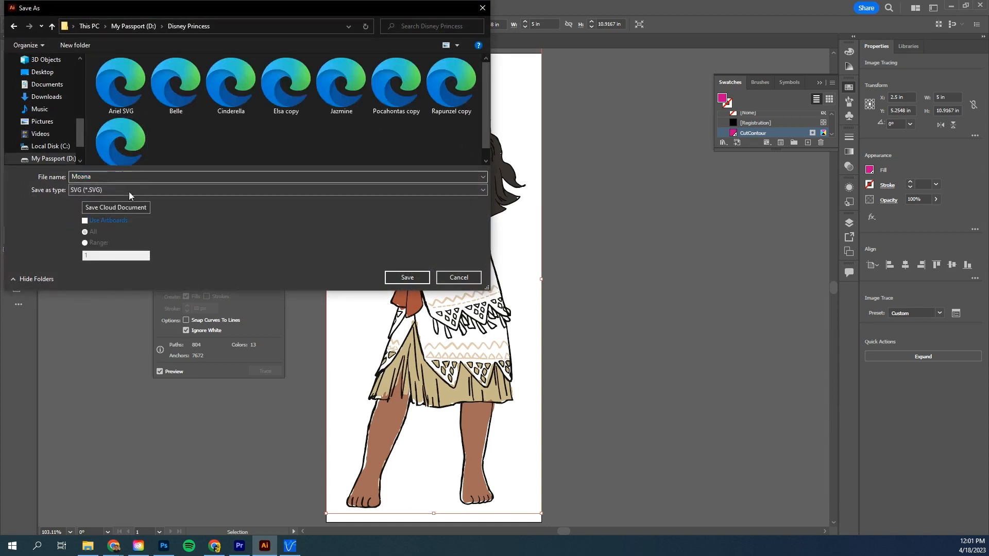
pyautogui.click(408, 278)
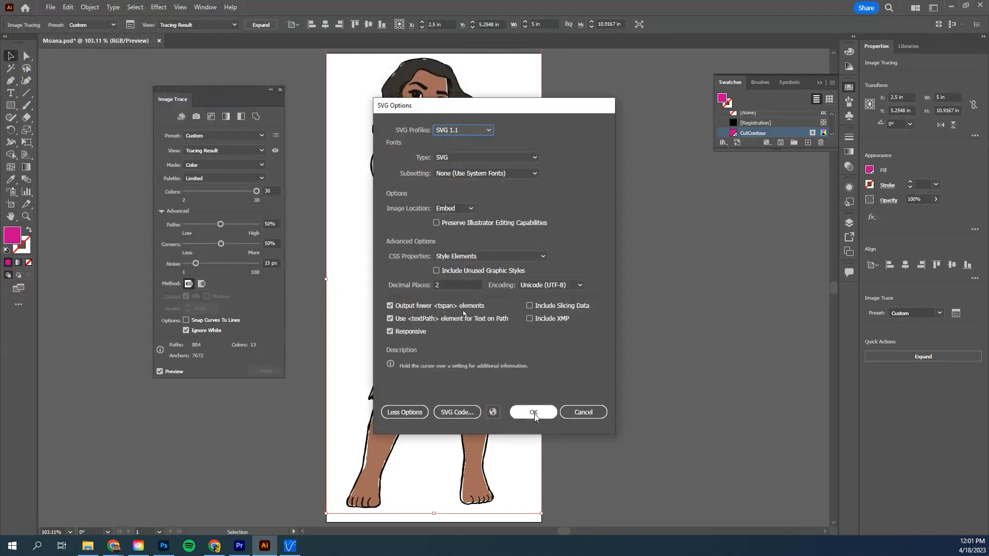
pyautogui.click(541, 412)
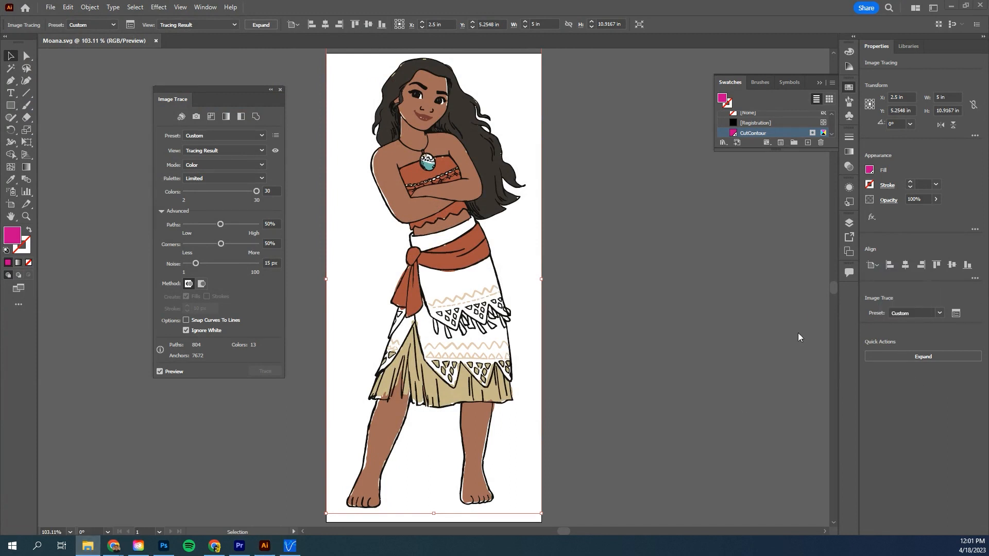
# Step: Switch to Photoshop and open Moana.svg, rasterized at 1262 x 3152 pixels, 300 pixels/inch in RGB Color
pyautogui.moveTo(988, 137); pyautogui.dragTo(642, 121)
pyautogui.moveTo(599, 272); pyautogui.dragTo(333, 285)
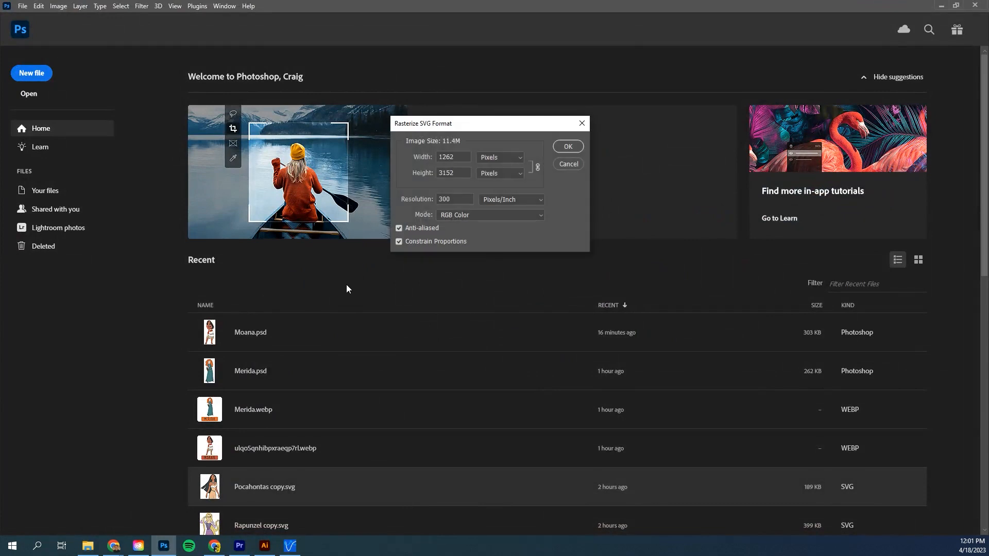
pyautogui.click(569, 146)
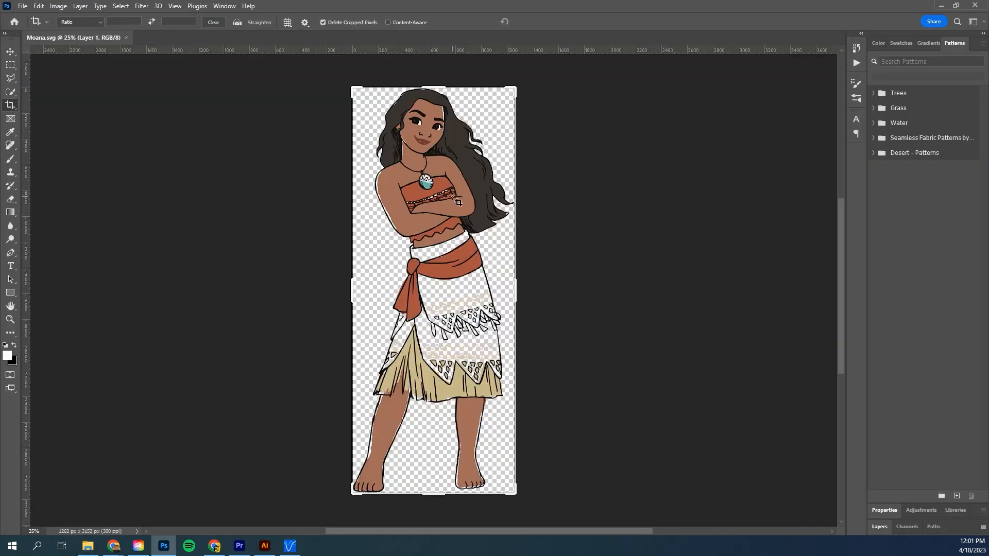
# Step: Scale the Moana figure down to about 84.5% around its center, leaving a margin on the canvas
pyautogui.click(14, 52)
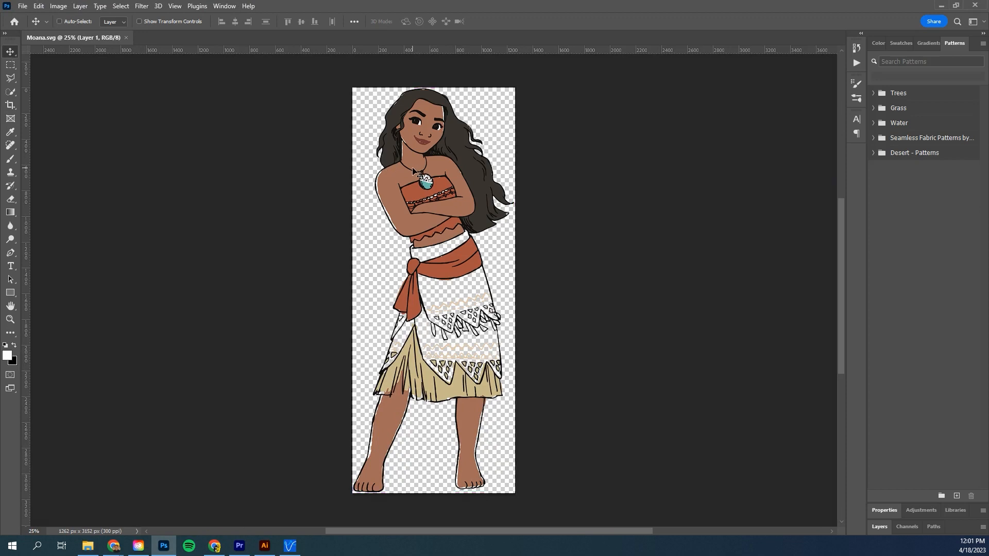
pyautogui.hotkey('ctrl', 't')
pyautogui.moveTo(513, 88); pyautogui.dragTo(501, 119)
pyautogui.moveTo(435, 219)
pyautogui.mouseDown()
pyautogui.moveTo(435, 241)
pyautogui.moveTo(434, 220)
pyautogui.mouseUp()
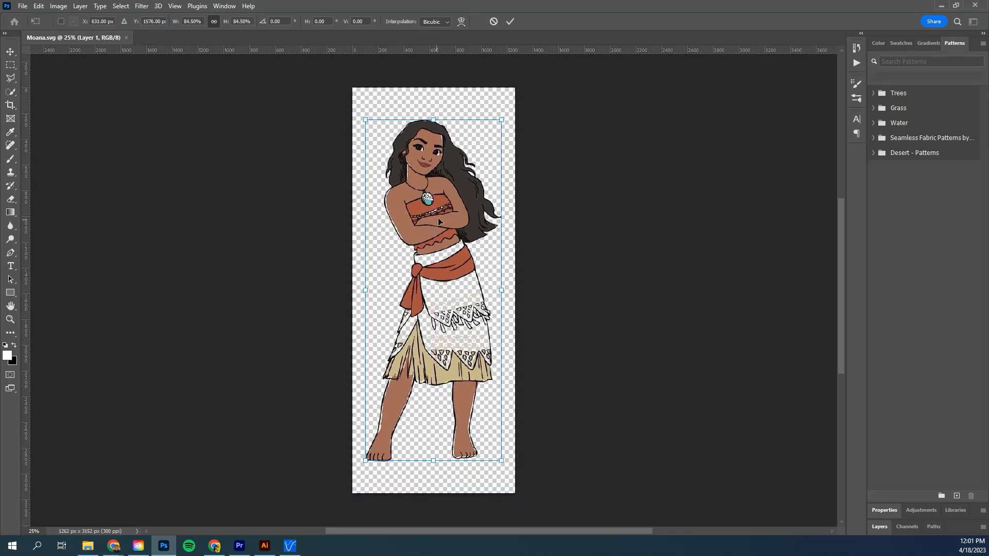
pyautogui.click(510, 21)
# Step: Add a red Solid Color fill layer and place it beneath the figure's layer
pyautogui.click(880, 527)
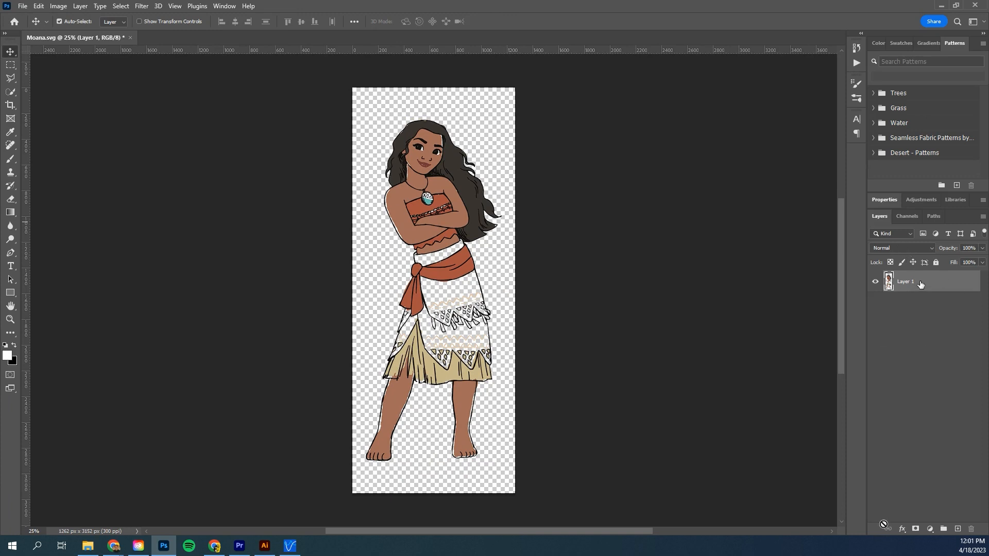
pyautogui.click(930, 530)
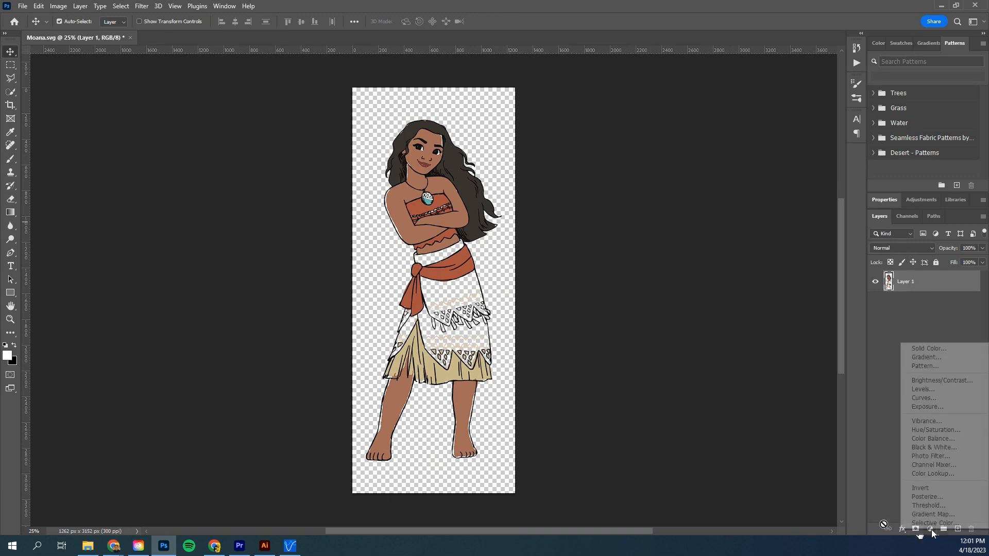
pyautogui.click(940, 349)
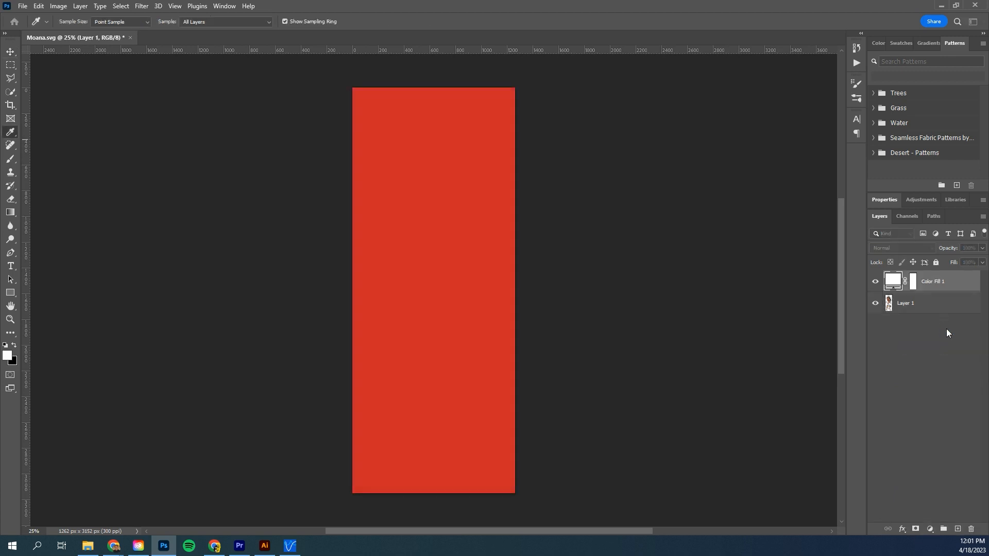
pyautogui.press('Return')
pyautogui.moveTo(947, 283); pyautogui.dragTo(938, 323)
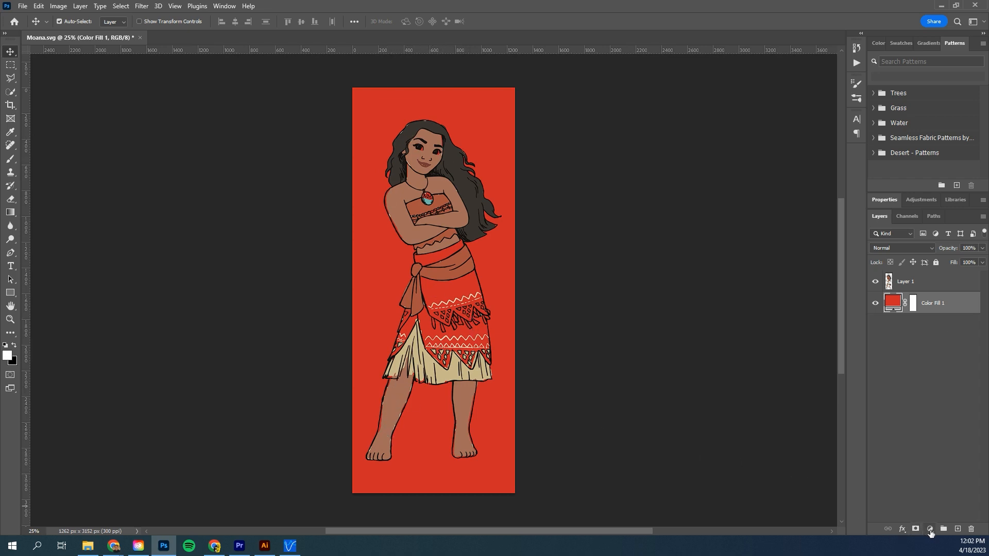
# Step: Create a blank layer and place it between the figure's layer and the red color fill
pyautogui.click(936, 283)
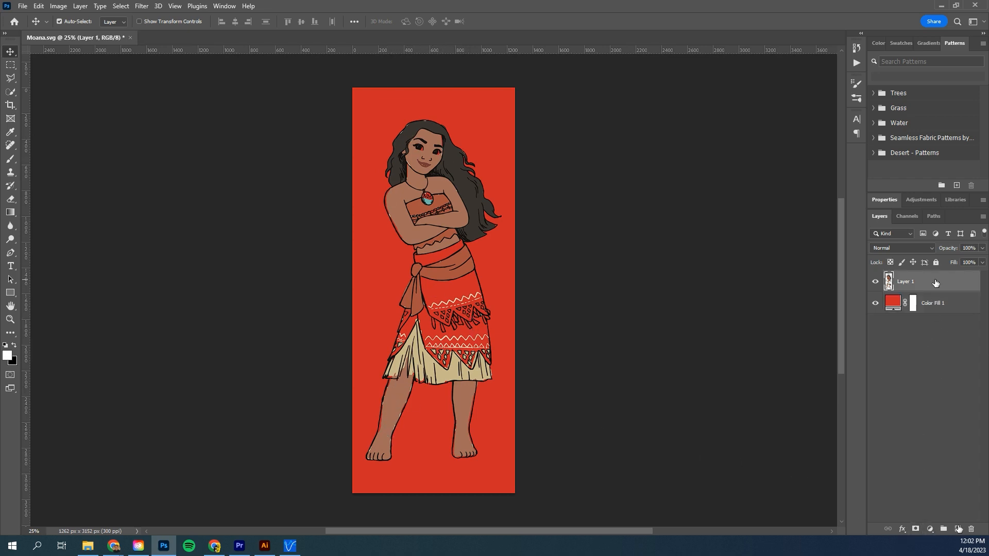
pyautogui.click(958, 529)
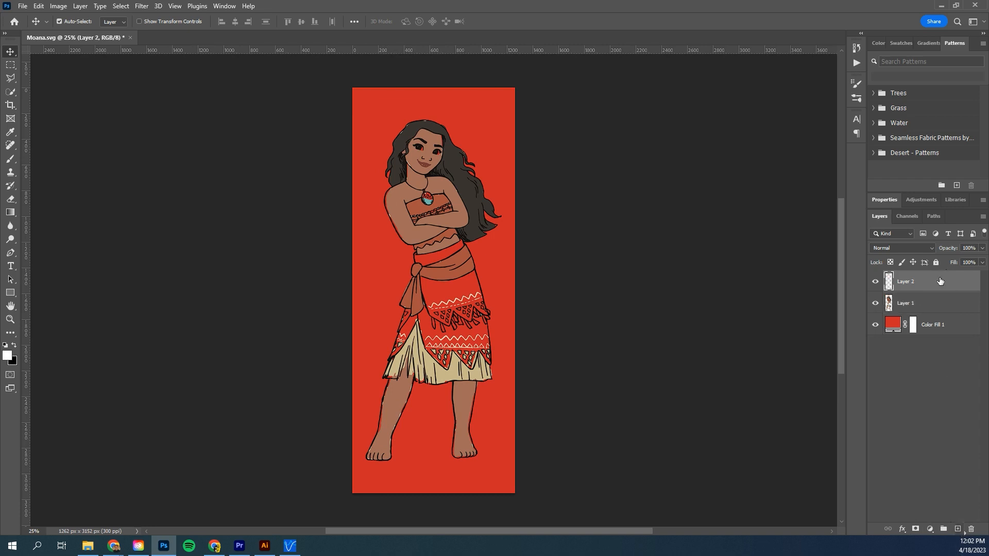
pyautogui.moveTo(941, 280); pyautogui.dragTo(953, 311)
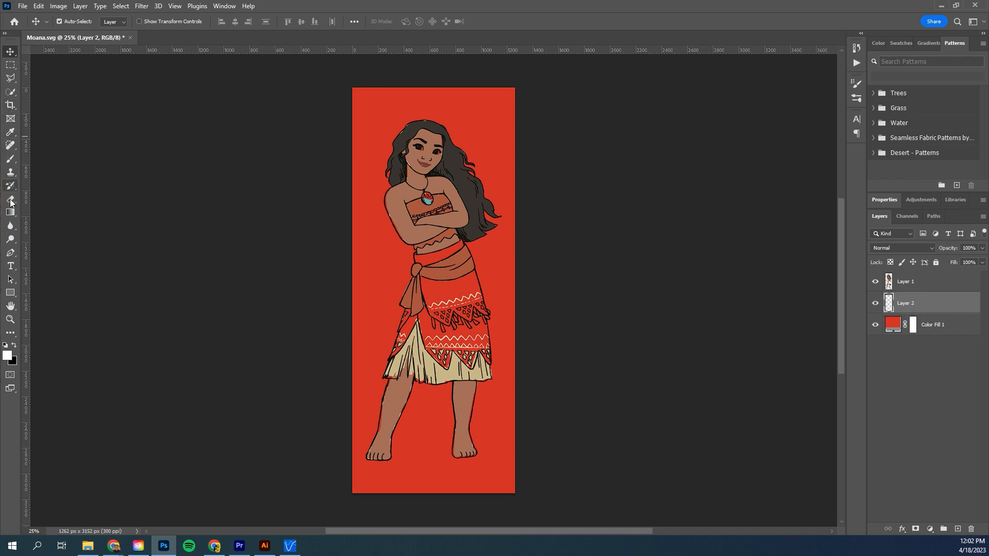
# Step: Paint the eyes and the highlight at the side of the face white with a 70 px brush on the blank layer
pyautogui.click(11, 161)
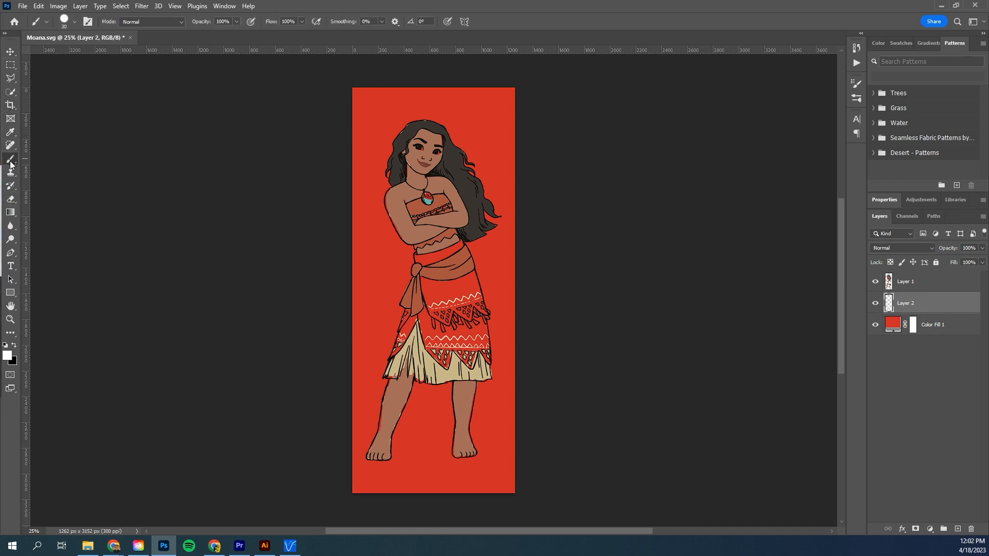
pyautogui.click(8, 357)
pyautogui.scroll(5, 425, 170)
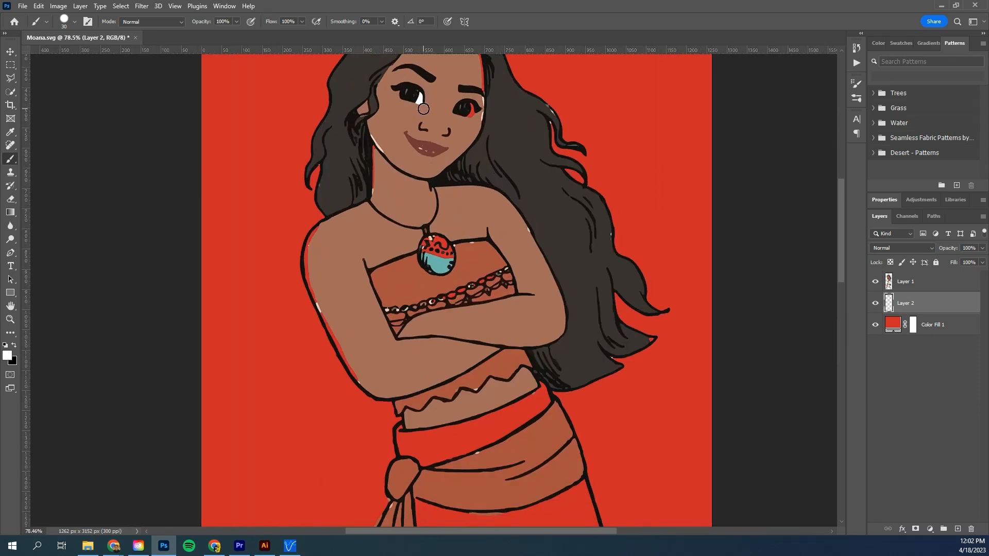
pyautogui.press(']')
pyautogui.press(']')
pyautogui.press(']')
pyautogui.press(']')
pyautogui.scroll(1, 464, 108)
pyautogui.moveTo(469, 105); pyautogui.dragTo(483, 150)
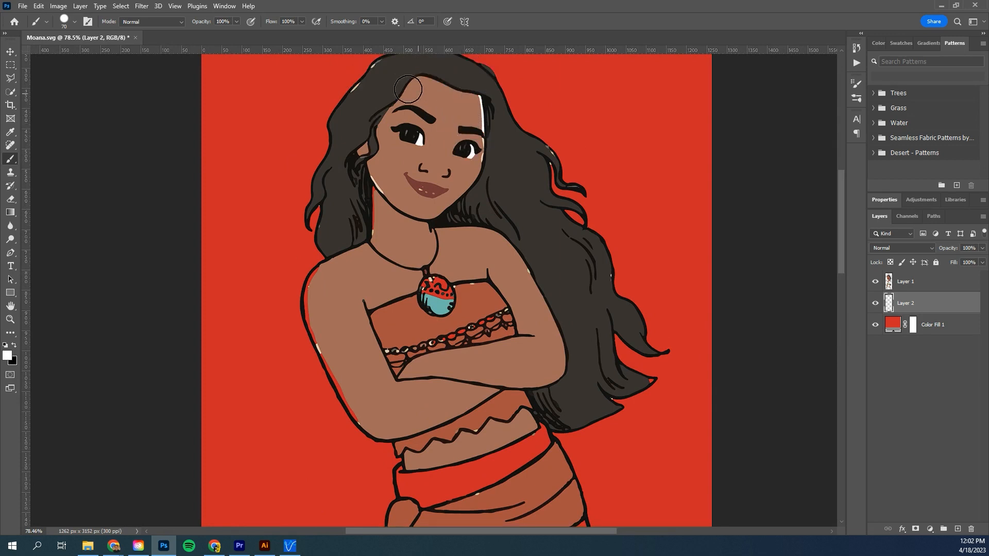
# Step: Paint white behind the neck and outer arm highlights, the upper part of the pendant and the beaded trim
pyautogui.moveTo(373, 186)
pyautogui.mouseDown()
pyautogui.moveTo(375, 225)
pyautogui.moveTo(325, 231)
pyautogui.moveTo(317, 259)
pyautogui.moveTo(327, 308)
pyautogui.moveTo(361, 368)
pyautogui.moveTo(377, 362)
pyautogui.mouseUp()
pyautogui.scroll(-1, 350, 232)
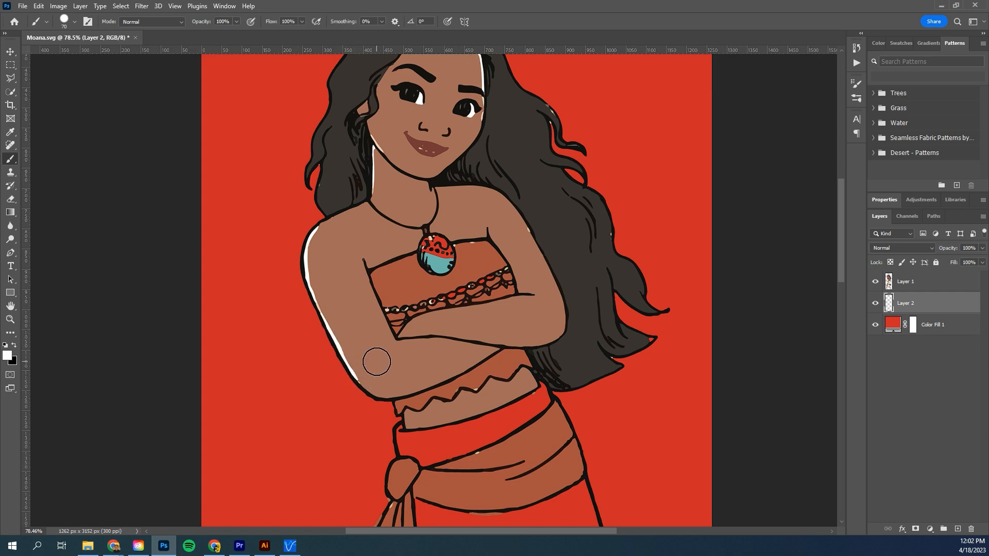
pyautogui.moveTo(454, 293); pyautogui.dragTo(434, 220)
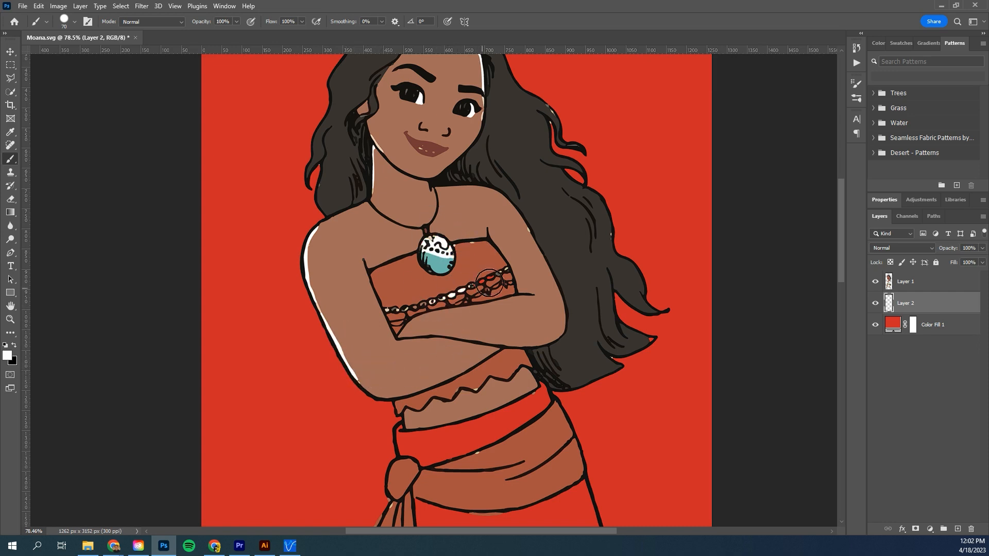
# Step: Fill the skirt's waistband with white using a larger brush, undoing and repainting the stroke at its end near the knot
pyautogui.scroll(-2, 407, 433)
pyautogui.click(432, 383)
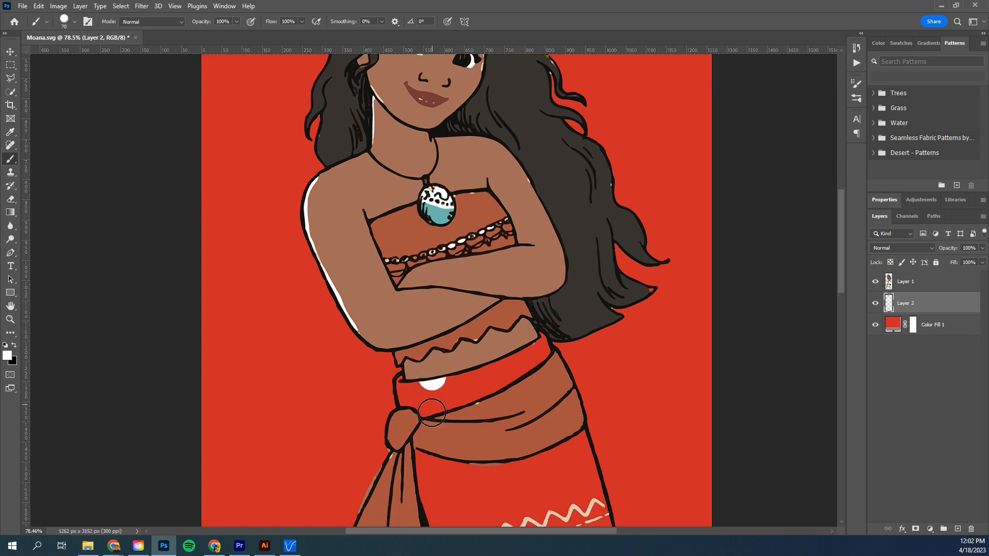
pyautogui.moveTo(432, 413); pyautogui.dragTo(437, 404)
pyautogui.moveTo(454, 367)
pyautogui.keyDown('alt'); pyautogui.mouseDown()
pyautogui.moveTo(485, 375)
pyautogui.moveTo(491, 360)
pyautogui.moveTo(501, 389)
pyautogui.moveTo(513, 354)
pyautogui.mouseUp(); pyautogui.keyUp('alt')
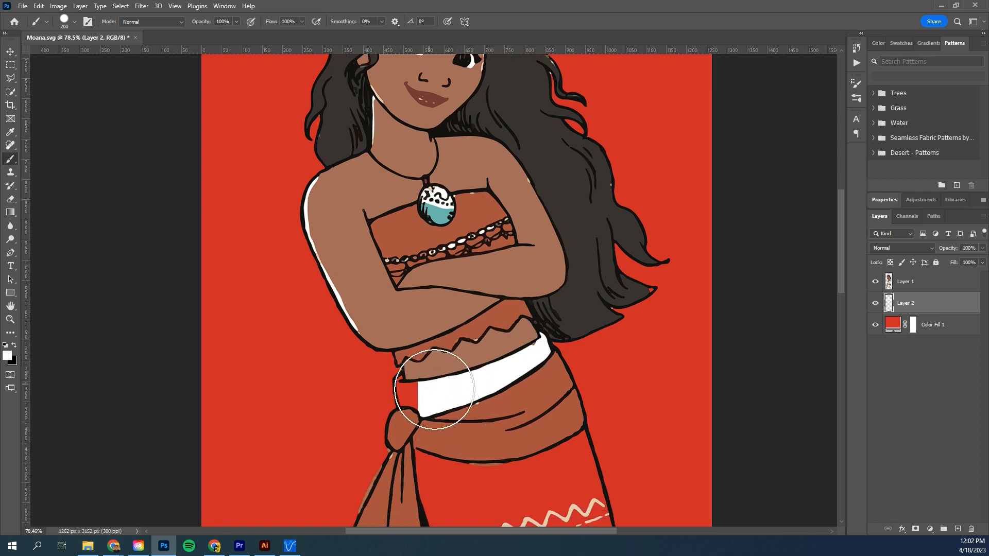
pyautogui.click(435, 390)
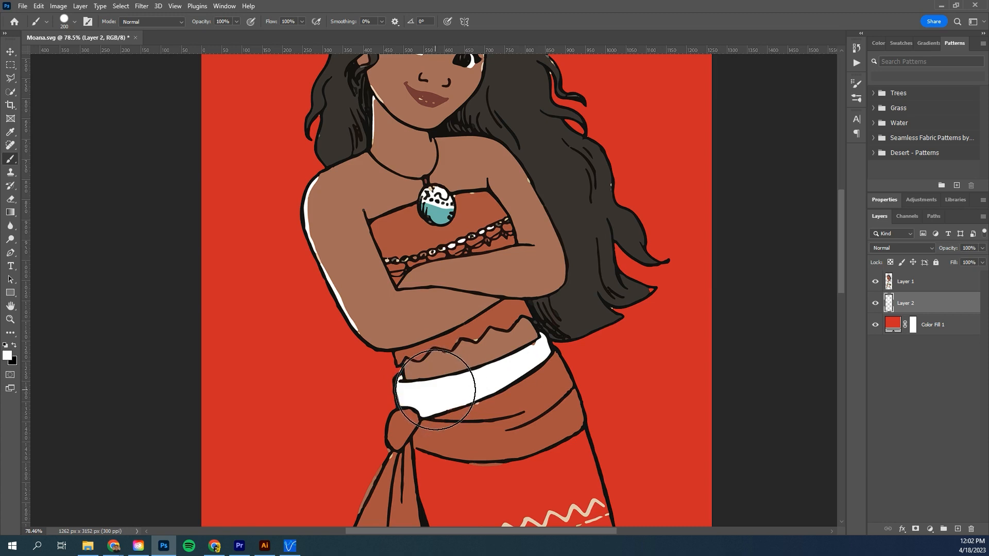
pyautogui.hotkey('ctrl', 'z')
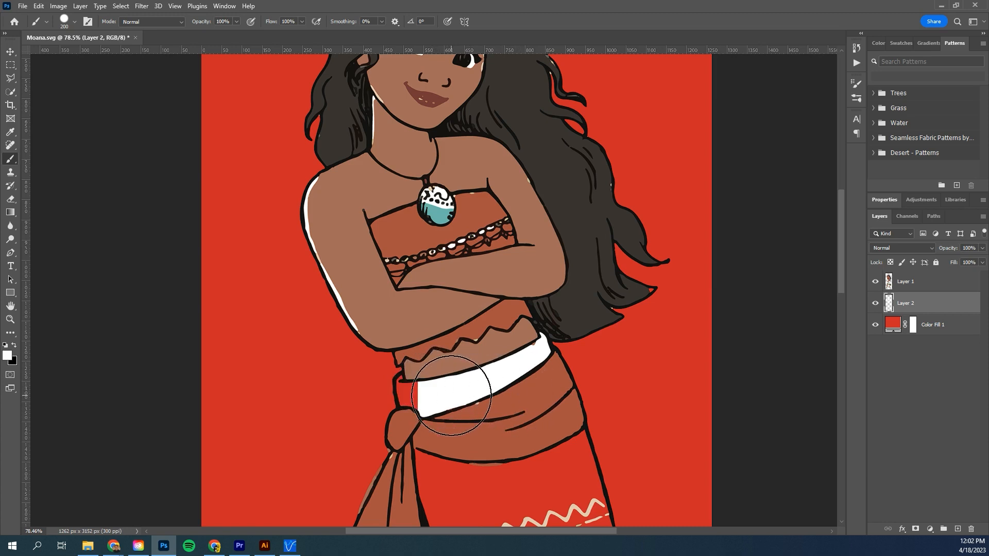
pyautogui.moveTo(451, 395)
pyautogui.mouseDown()
pyautogui.moveTo(415, 394)
pyautogui.moveTo(412, 405)
pyautogui.mouseUp()
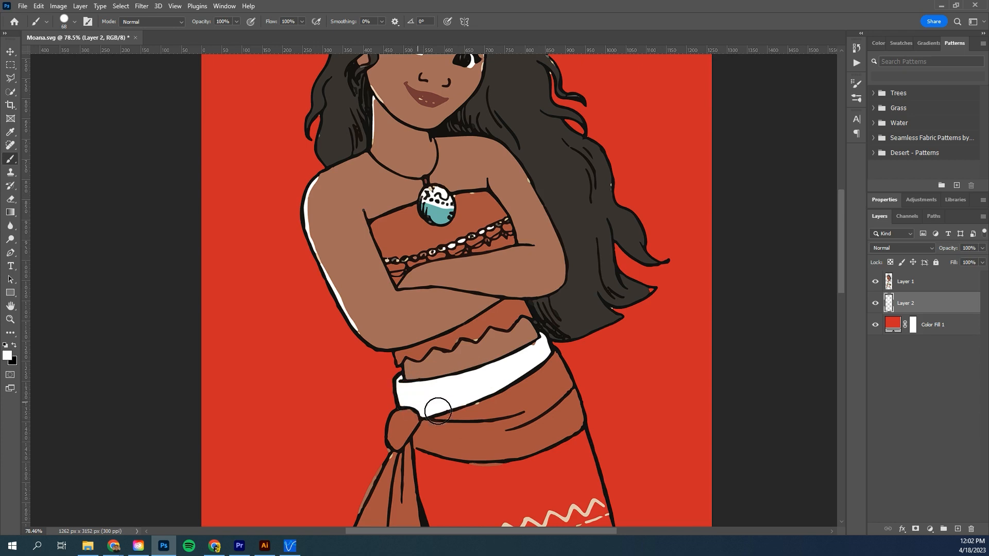
# Step: Paint the front panel of the skirt below the sash white with a 236 px brush
pyautogui.scroll(-3, 435, 402)
pyautogui.scroll(-3, 496, 430)
pyautogui.moveTo(422, 344)
pyautogui.mouseDown()
pyautogui.moveTo(464, 447)
pyautogui.moveTo(466, 391)
pyautogui.moveTo(438, 386)
pyautogui.moveTo(509, 333)
pyautogui.moveTo(516, 388)
pyautogui.mouseUp()
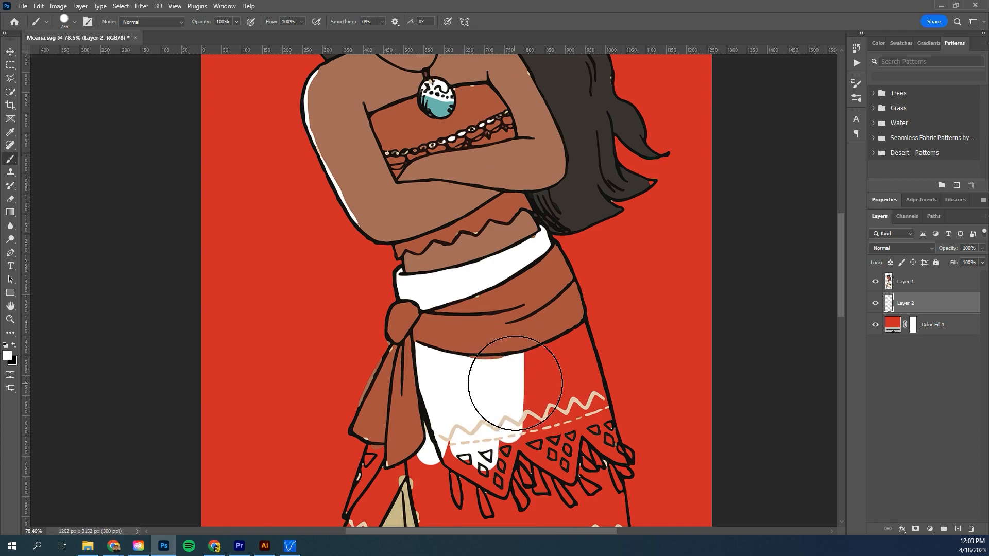
pyautogui.click(534, 346)
pyautogui.moveTo(534, 346)
pyautogui.mouseDown()
pyautogui.moveTo(575, 491)
pyautogui.moveTo(560, 460)
pyautogui.moveTo(581, 419)
pyautogui.moveTo(587, 482)
pyautogui.moveTo(589, 437)
pyautogui.moveTo(506, 437)
pyautogui.moveTo(411, 382)
pyautogui.moveTo(421, 389)
pyautogui.moveTo(432, 332)
pyautogui.moveTo(485, 299)
pyautogui.moveTo(508, 381)
pyautogui.mouseUp()
# Step: Paint the rest of the skirt's front tiers and the side panel behind the hanging sash white
pyautogui.scroll(-6, 571, 437)
pyautogui.scroll(-4, 584, 468)
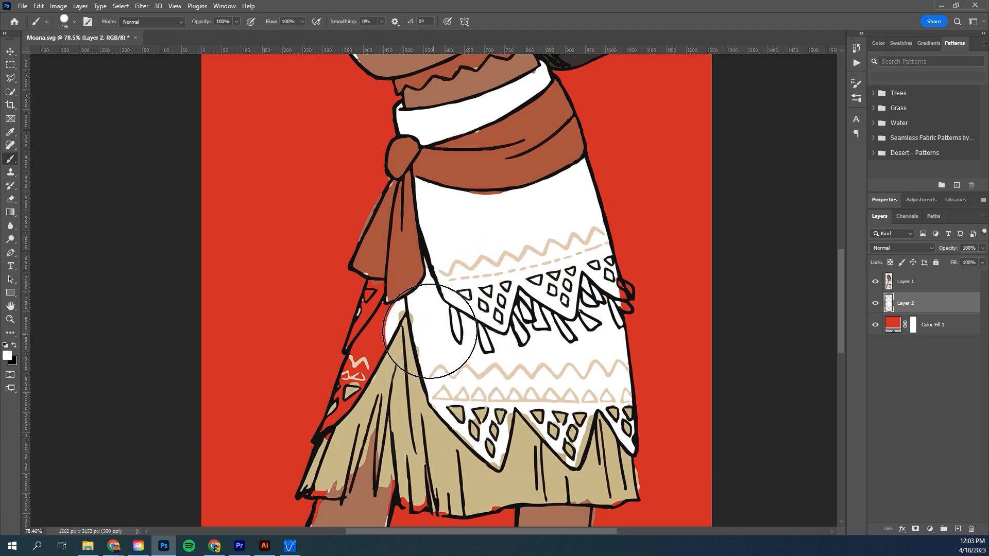
pyautogui.moveTo(412, 303)
pyautogui.mouseDown()
pyautogui.moveTo(395, 378)
pyautogui.moveTo(362, 451)
pyautogui.mouseUp()
pyautogui.click(393, 348)
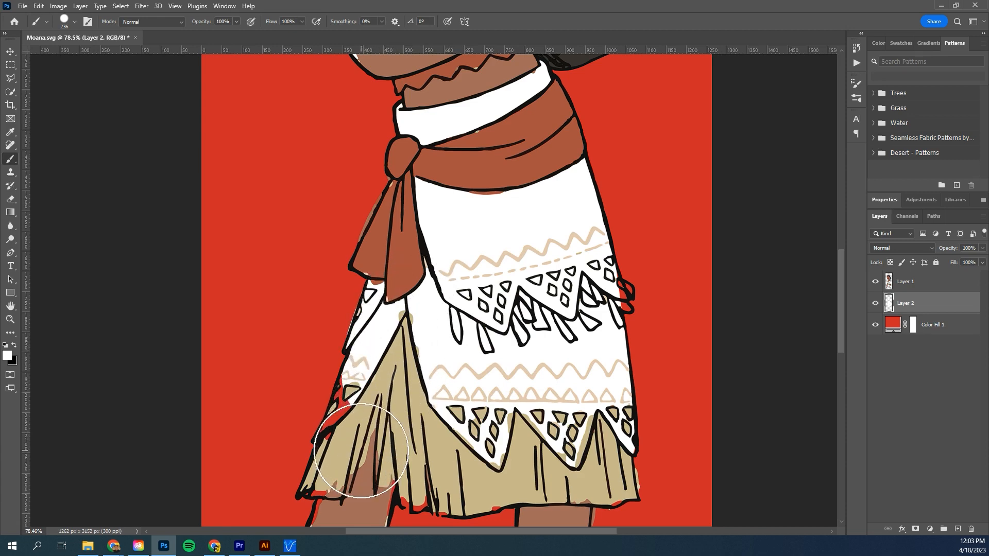
# Step: Reduce the brush to 40 px and paint the gaps along the grass skirt's hem and the image-left leg's upper outer edge white
pyautogui.scroll(-10, 415, 477)
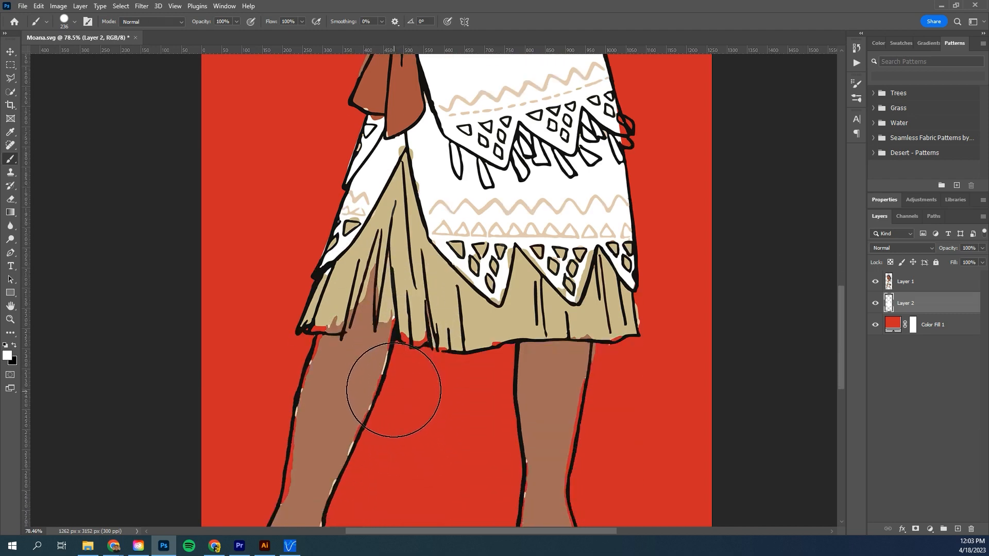
pyautogui.keyDown('alt'); pyautogui.moveTo(437, 351); pyautogui.dragTo(398, 347); pyautogui.keyUp('alt')
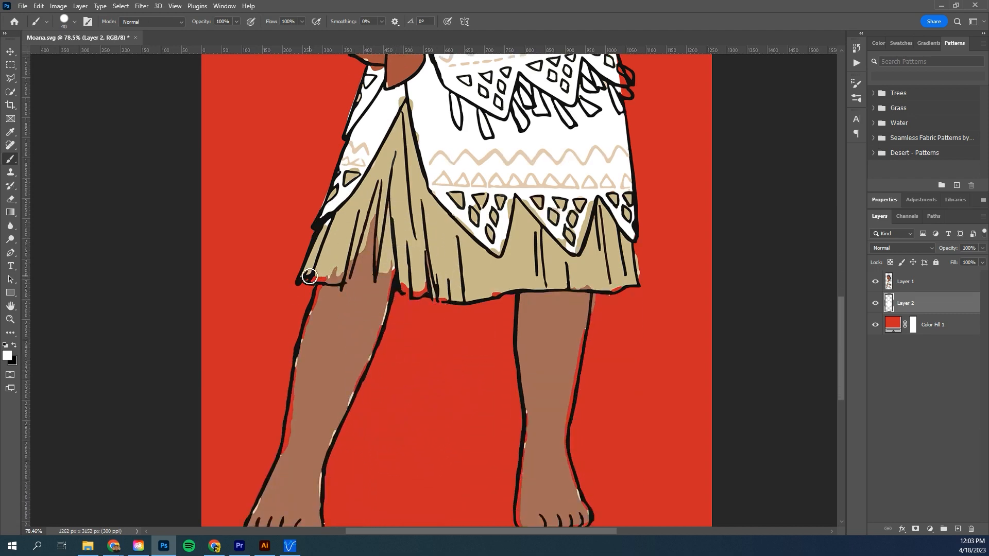
pyautogui.moveTo(324, 286); pyautogui.dragTo(311, 321)
pyautogui.hotkey('ctrl', 'z')
pyautogui.moveTo(319, 293); pyautogui.dragTo(323, 314)
pyautogui.hotkey('ctrl', 'z')
pyautogui.moveTo(304, 342); pyautogui.dragTo(310, 365)
pyautogui.moveTo(313, 325); pyautogui.dragTo(309, 331)
pyautogui.moveTo(387, 280)
pyautogui.mouseDown()
pyautogui.moveTo(450, 295)
pyautogui.moveTo(438, 291)
pyautogui.mouseUp()
pyautogui.click(493, 291)
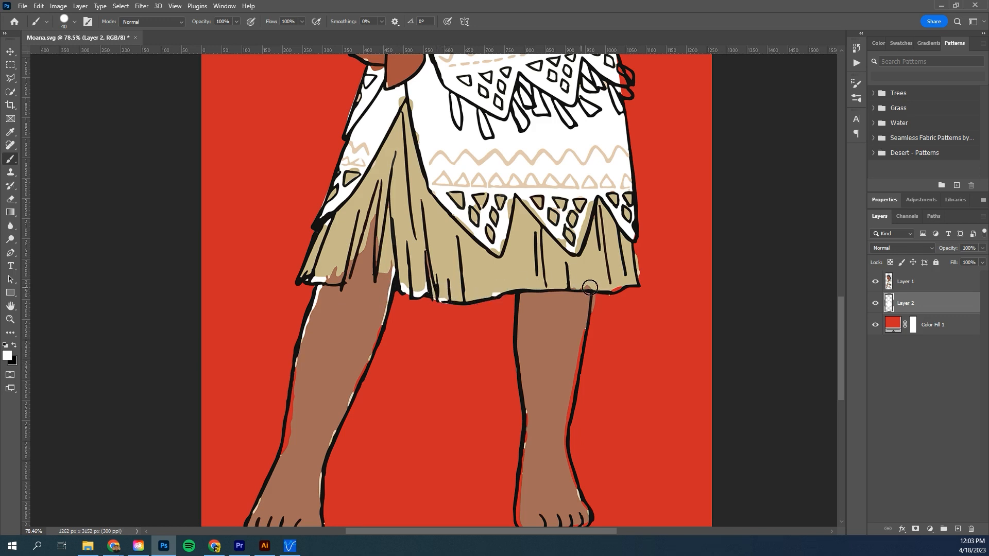
# Step: Paint the outer edge of the image-right leg white with straight strokes from the calf down to the small toe
pyautogui.scroll(-2, 557, 351)
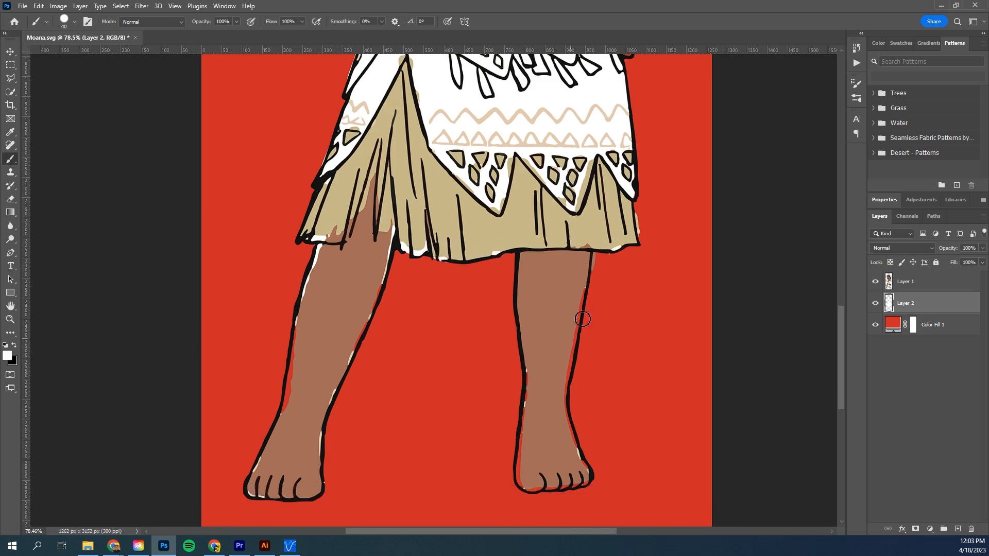
pyautogui.keyDown('shift'); pyautogui.click(560, 394); pyautogui.keyUp('shift')
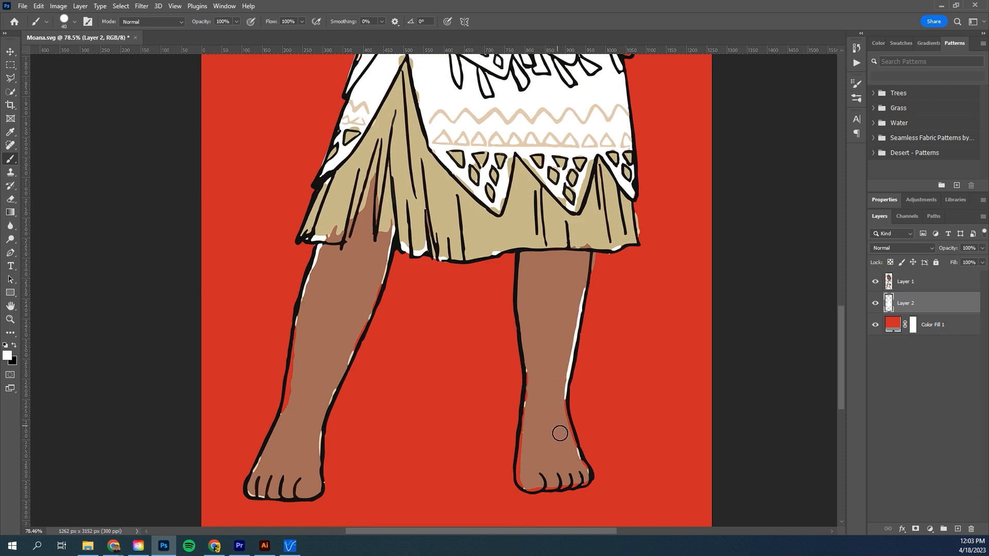
pyautogui.keyDown('shift'); pyautogui.click(578, 465); pyautogui.keyUp('shift')
pyautogui.hotkey('ctrl', 'z')
pyautogui.click(560, 405)
pyautogui.keyDown('shift'); pyautogui.click(561, 421); pyautogui.keyUp('shift')
pyautogui.keyDown('shift'); pyautogui.click(574, 455); pyautogui.keyUp('shift')
# Step: Paint the gaps under the toes and along the inner edge of the image-right foot and ankle white
pyautogui.keyDown('shift'); pyautogui.click(552, 481); pyautogui.keyUp('shift')
pyautogui.keyDown('shift'); pyautogui.click(530, 484); pyautogui.keyUp('shift')
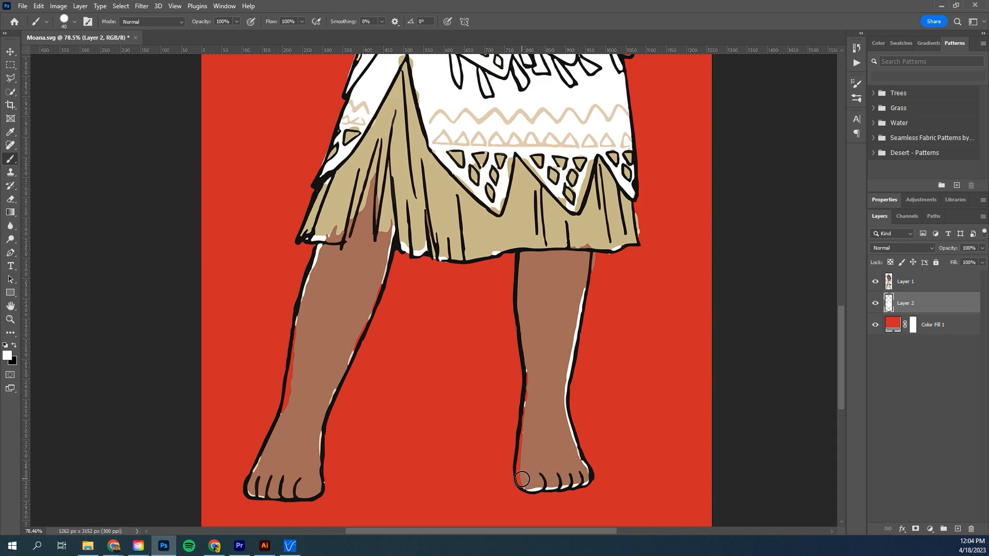
pyautogui.moveTo(522, 479); pyautogui.dragTo(522, 457)
pyautogui.keyDown('shift'); pyautogui.click(529, 379); pyautogui.keyUp('shift')
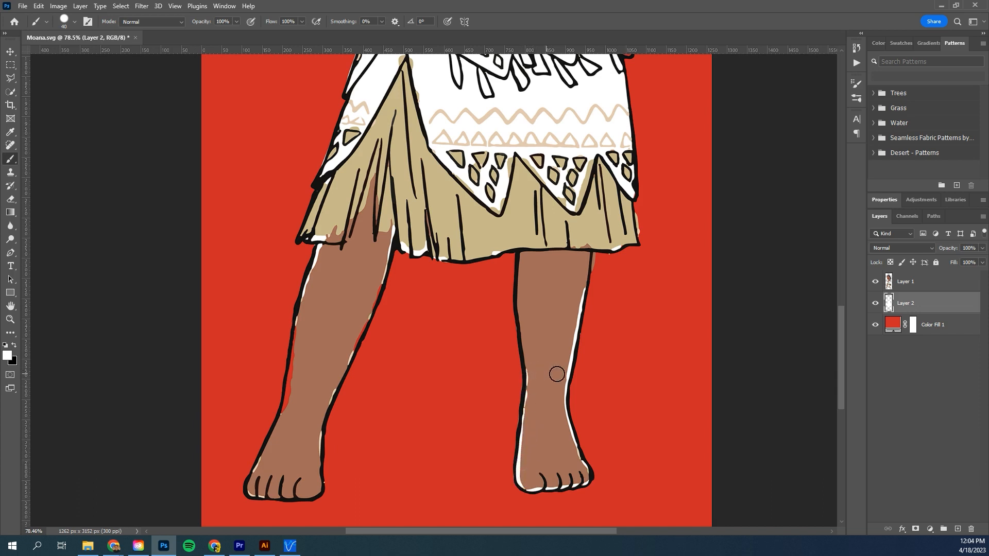
# Step: Fill the gaps along both edges of the image-left leg with straight white strokes, redoing the one on the outer shin
pyautogui.click(299, 332)
pyautogui.keyDown('shift'); pyautogui.click(285, 425); pyautogui.keyUp('shift')
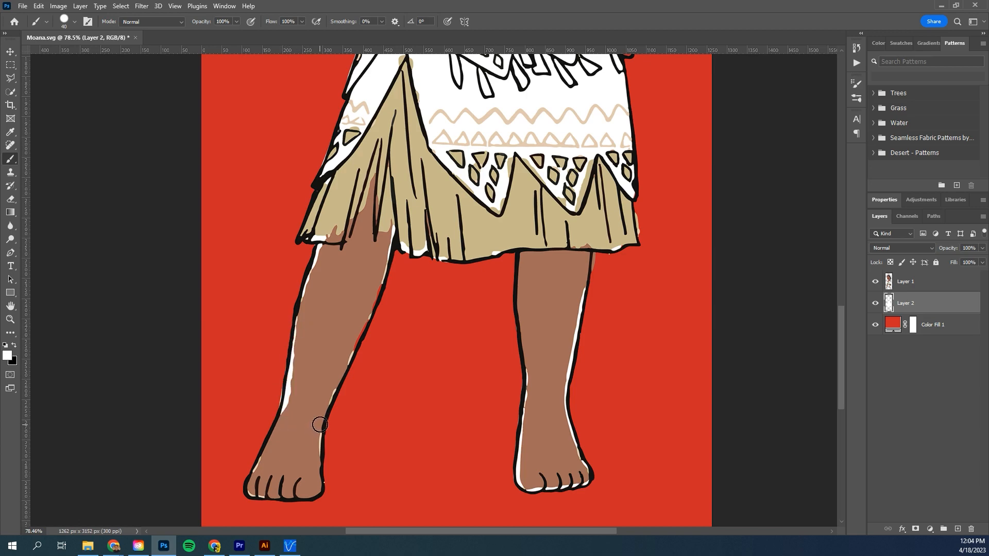
pyautogui.hotkey('ctrl', 'z')
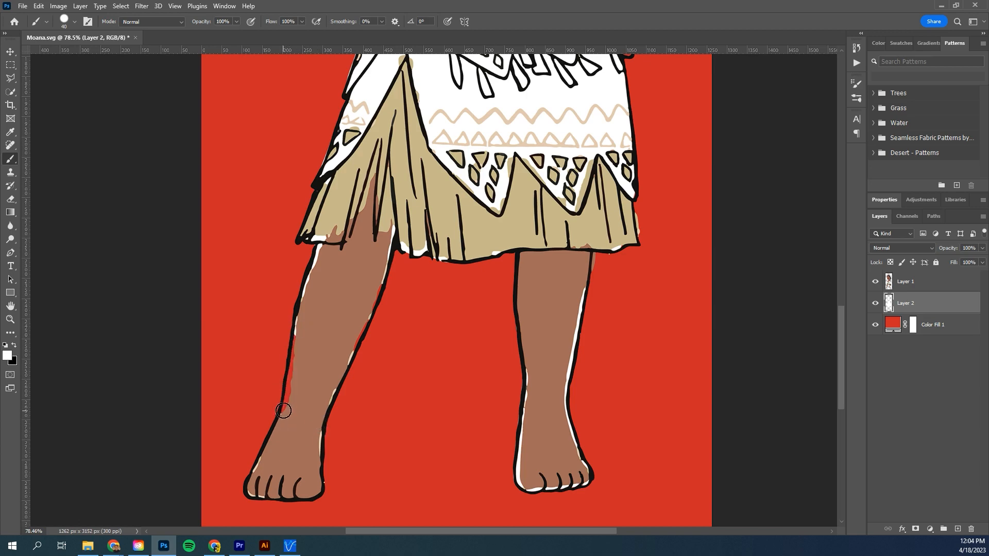
pyautogui.keyDown('shift'); pyautogui.click(299, 331); pyautogui.keyUp('shift')
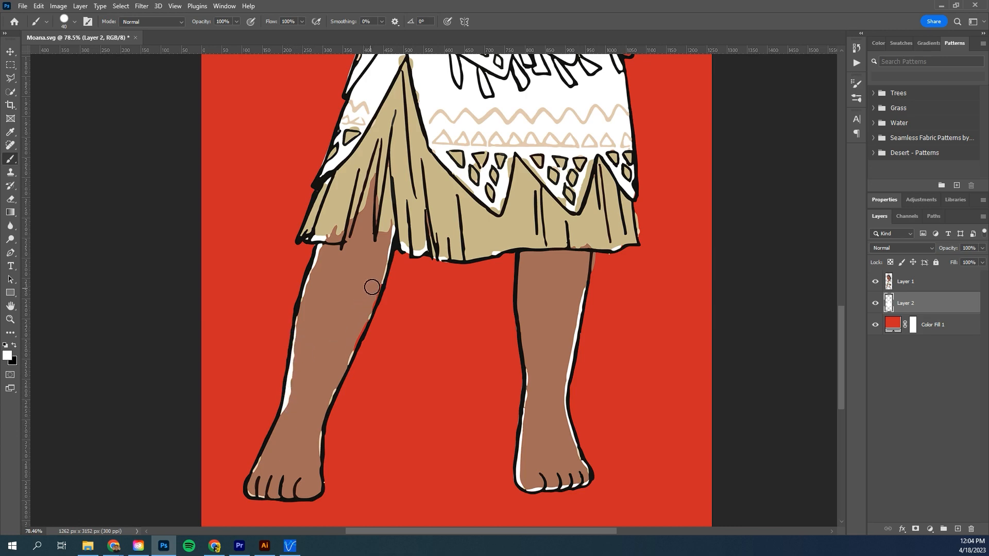
pyautogui.keyDown('shift'); pyautogui.click(364, 313); pyautogui.keyUp('shift')
pyautogui.keyDown('shift'); pyautogui.click(345, 355); pyautogui.keyUp('shift')
# Step: Review the painted figure up to the head and delete the red Color Fill 1 layer
pyautogui.scroll(10, 277, 465)
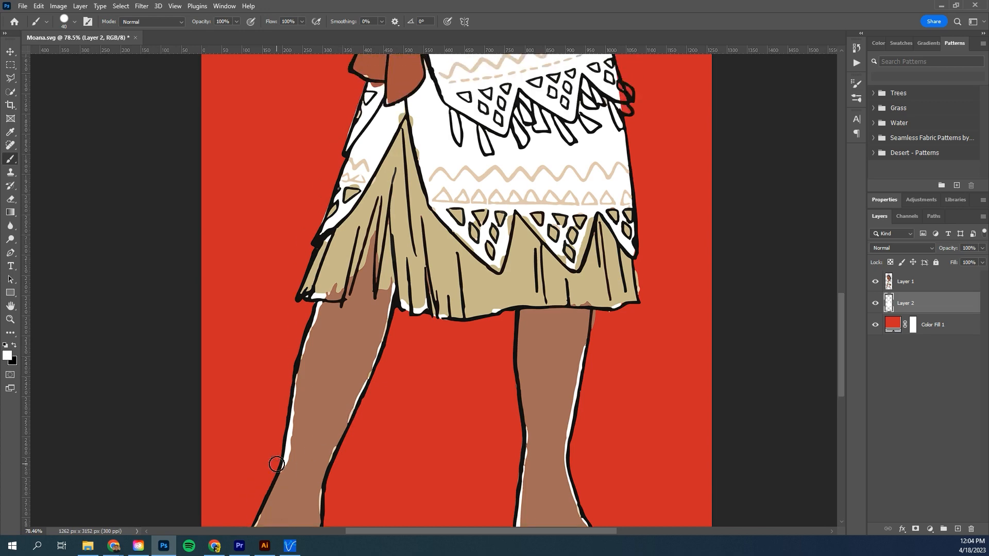
pyautogui.scroll(8, 277, 464)
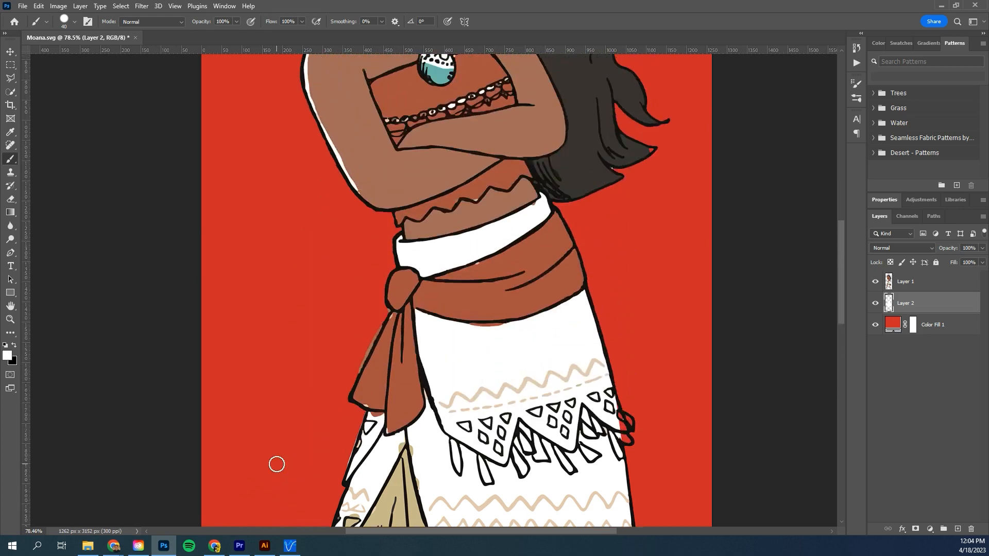
pyautogui.scroll(8, 408, 288)
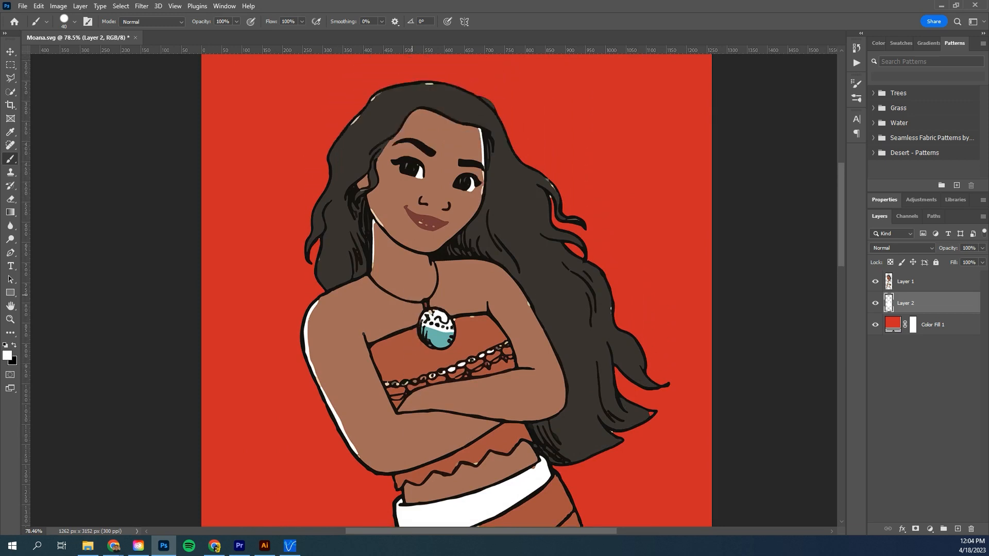
pyautogui.scroll(-5, 438, 278)
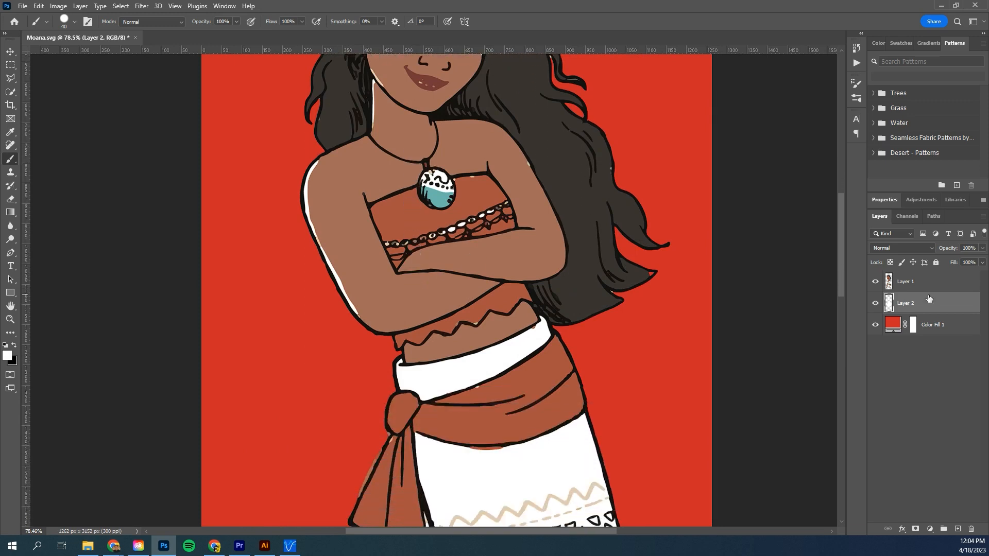
pyautogui.click(955, 329)
pyautogui.press('Delete')
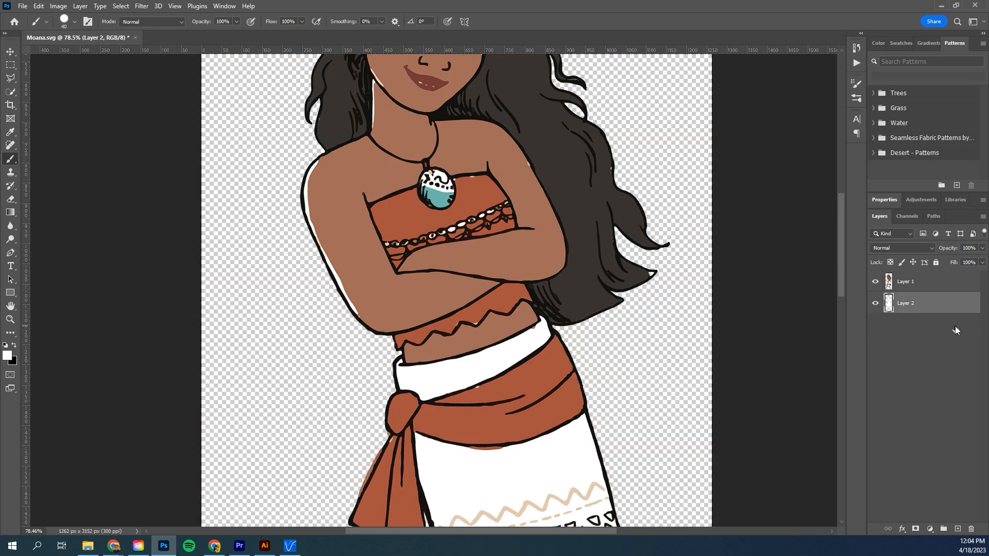
# Step: Merge the figure layer with the white paint layer beneath it into a single layer
pyautogui.scroll(4, 643, 330)
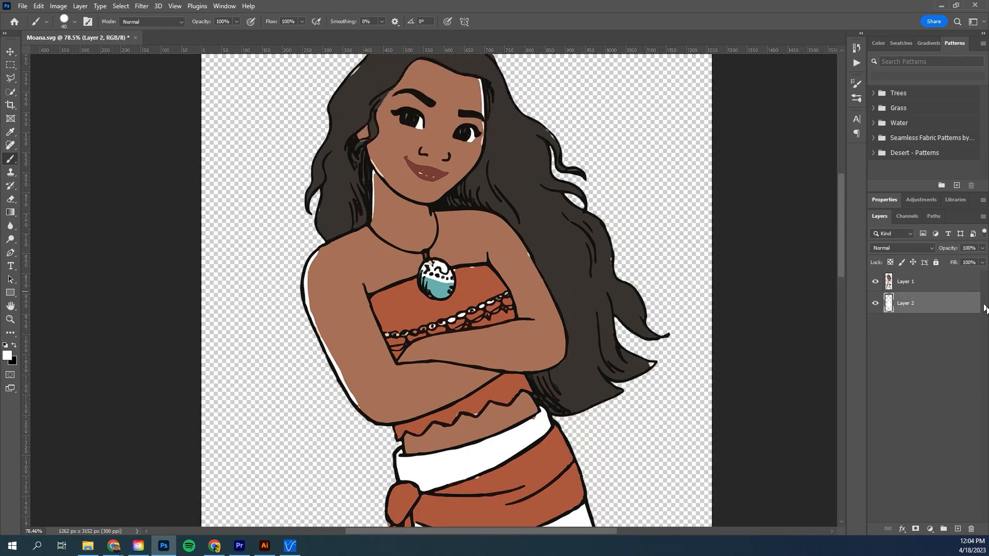
pyautogui.keyDown('shift'); pyautogui.click(949, 288); pyautogui.keyUp('shift')
pyautogui.rightClick(948, 286)
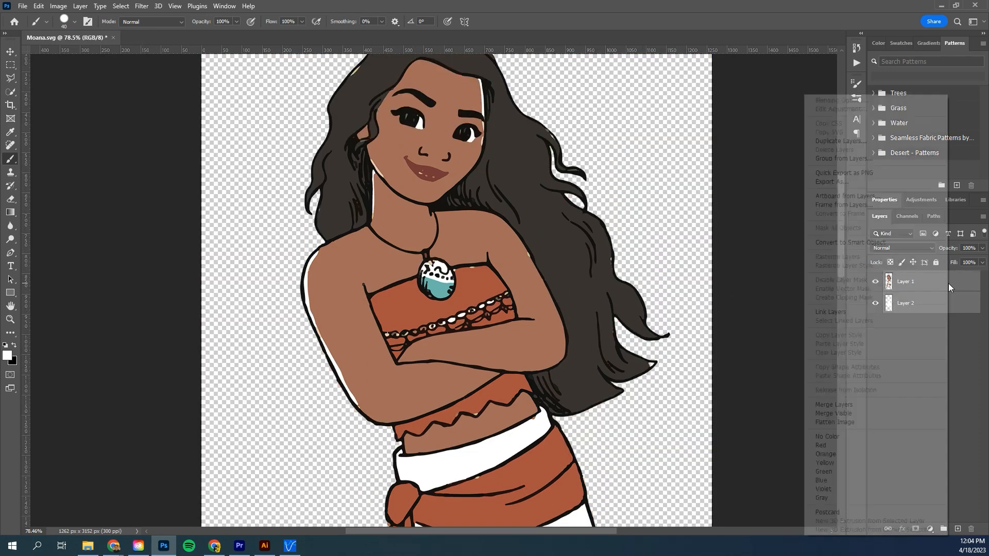
pyautogui.click(864, 407)
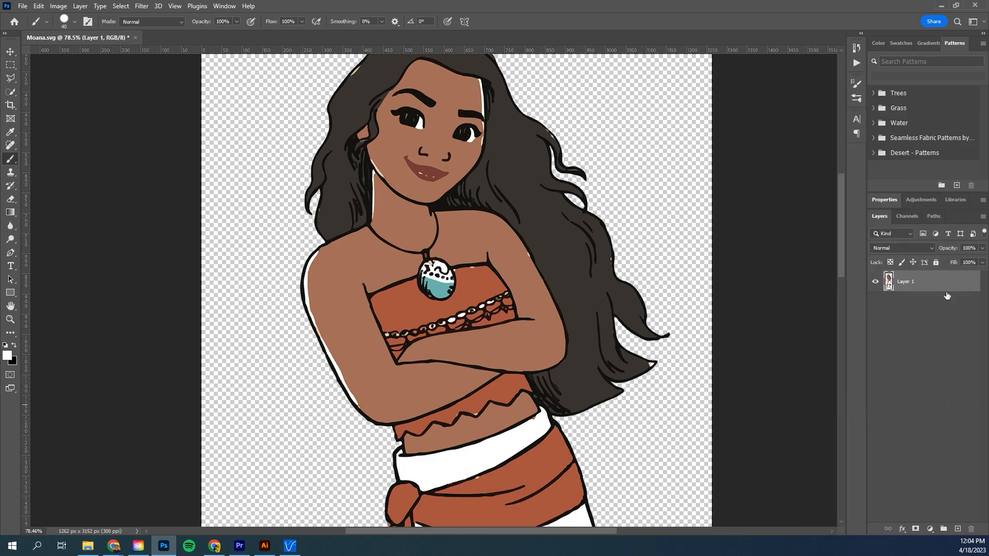
# Step: Move the merged figure so it is centred horizontally on the canvas, with the whole canvas in view
pyautogui.scroll(1, 568, 303)
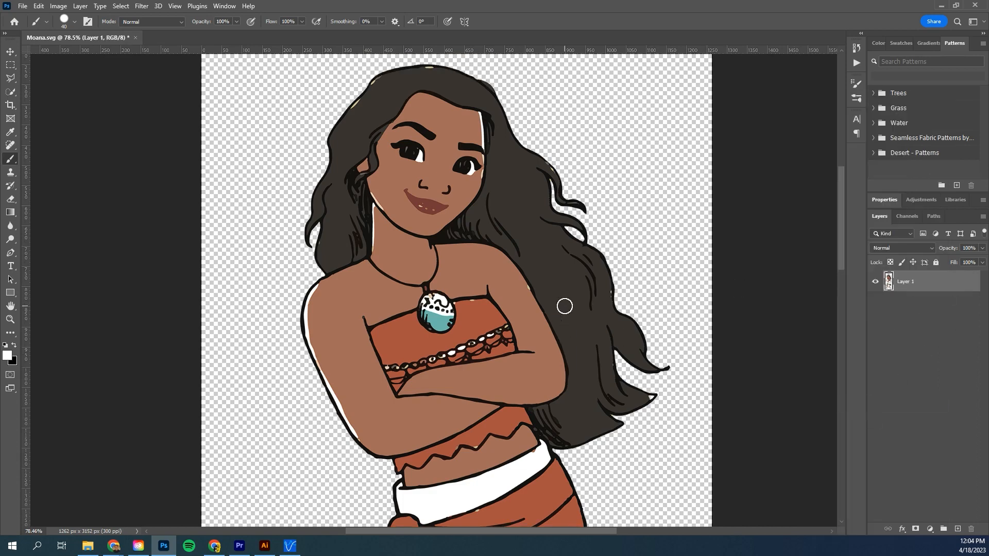
pyautogui.click(10, 52)
pyautogui.moveTo(461, 231)
pyautogui.mouseDown()
pyautogui.moveTo(297, 208)
pyautogui.moveTo(268, 228)
pyautogui.moveTo(633, 231)
pyautogui.moveTo(483, 225)
pyautogui.moveTo(482, 201)
pyautogui.mouseUp()
pyautogui.press('ctrl')
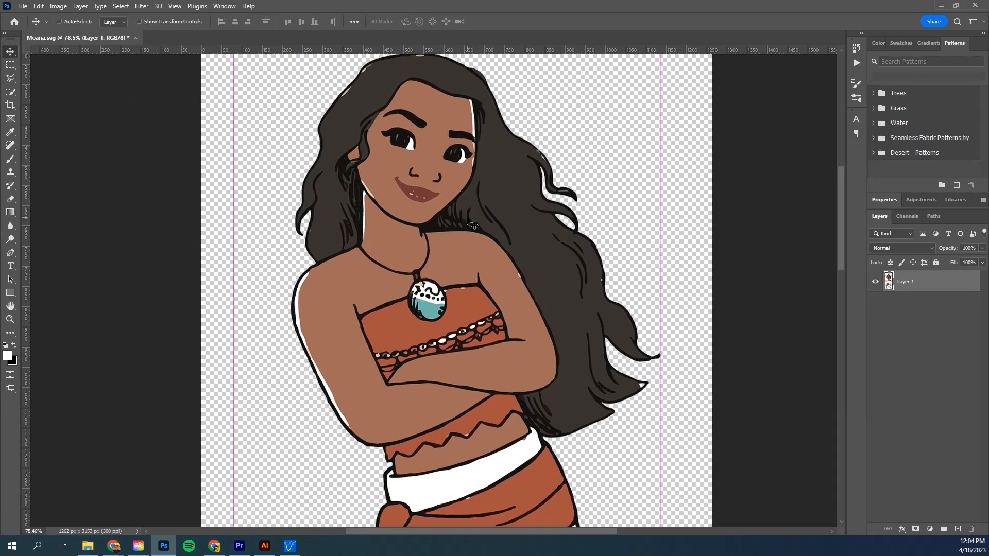
pyautogui.hotkey('ctrl', 'o')
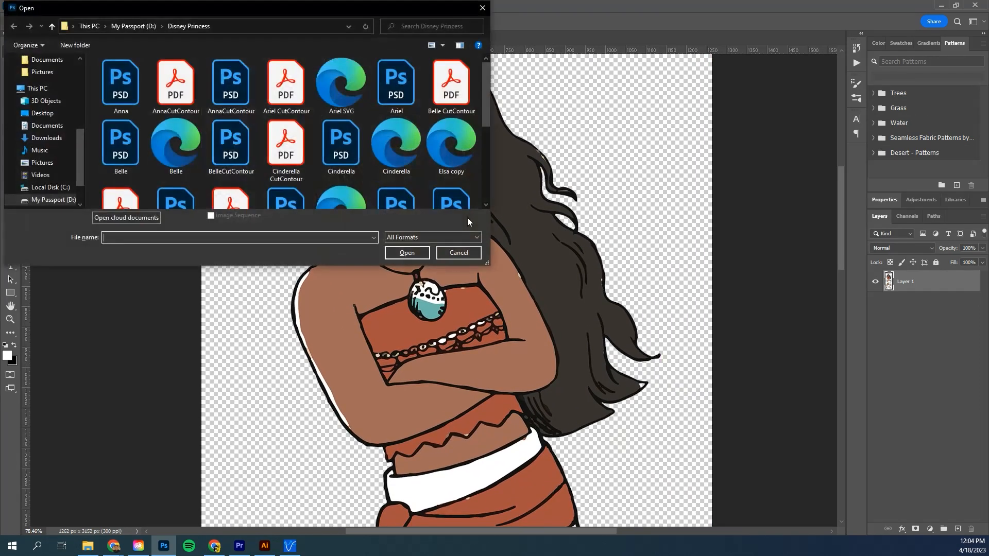
pyautogui.click(482, 8)
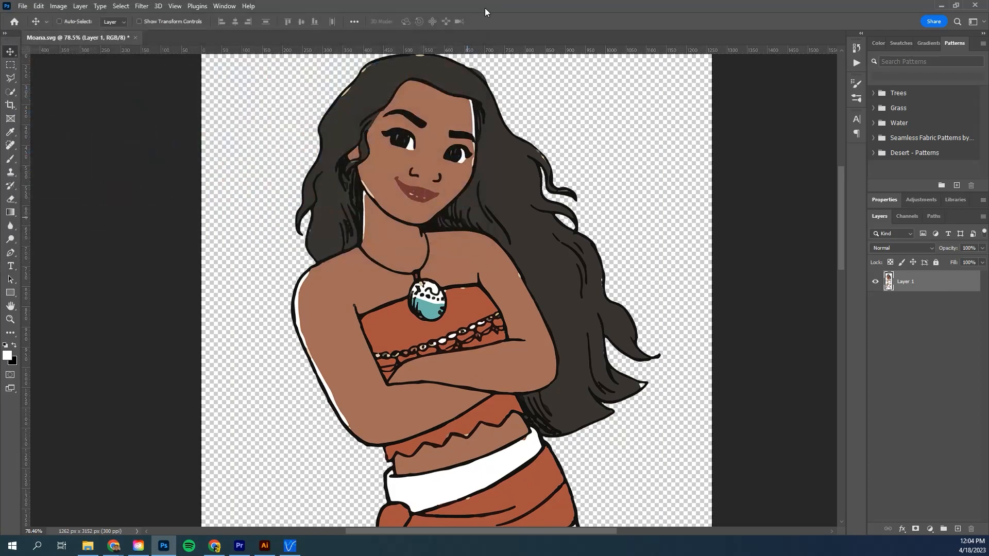
pyautogui.hotkey('ctrl', '0')
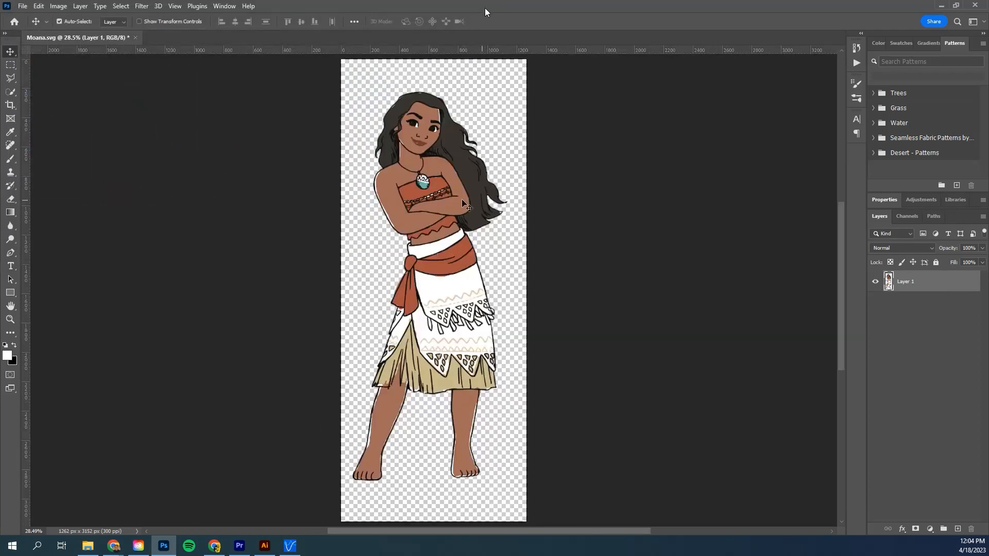
pyautogui.moveTo(444, 199); pyautogui.dragTo(449, 199)
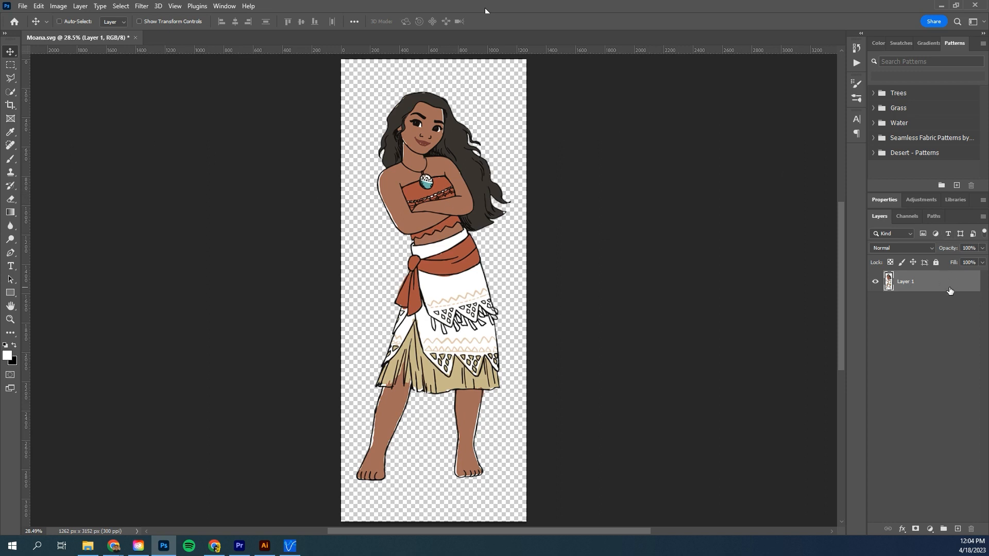
# Step: Duplicate the merged layer and add a white outside stroke at 100% opacity to the original Layer 1
pyautogui.hotkey('ctrl', 'j')
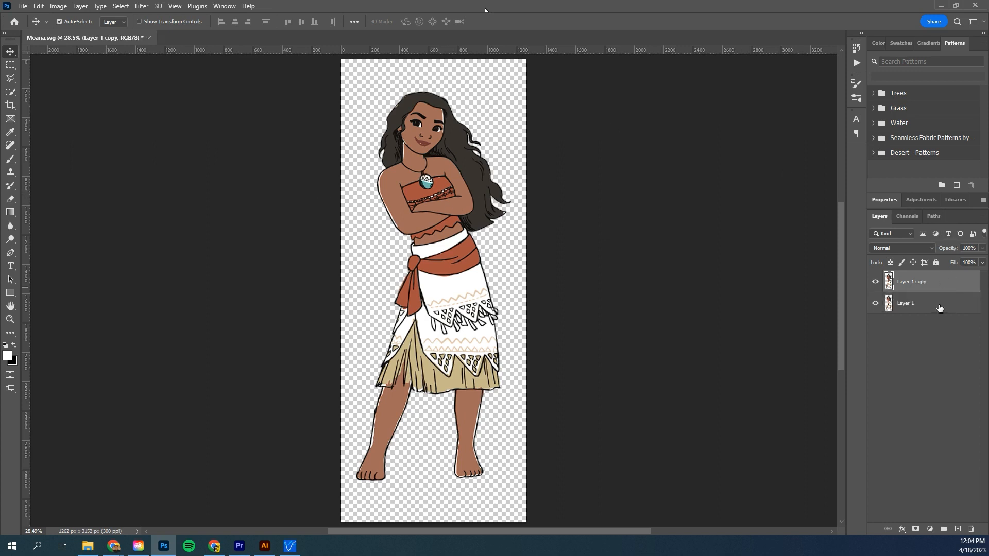
pyautogui.doubleClick(939, 308)
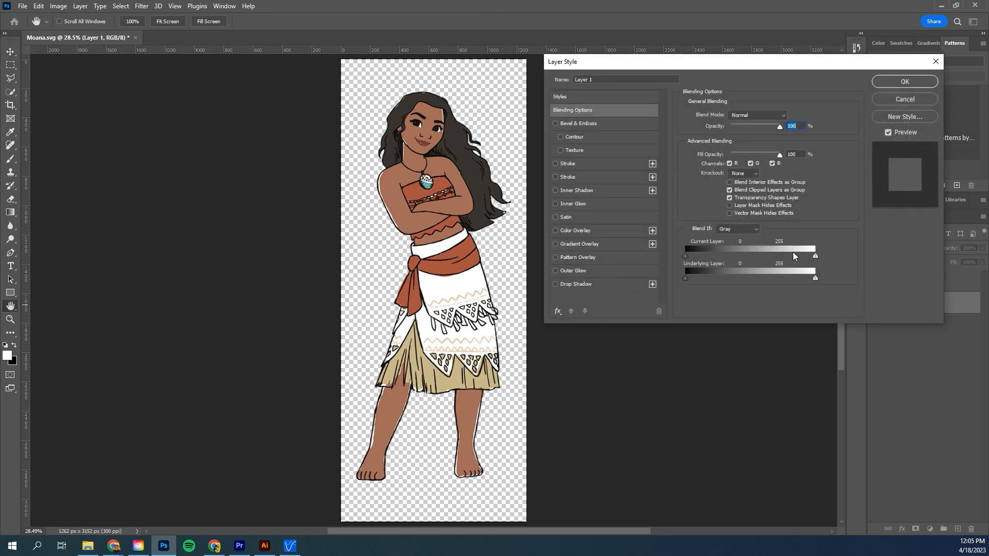
pyautogui.click(600, 163)
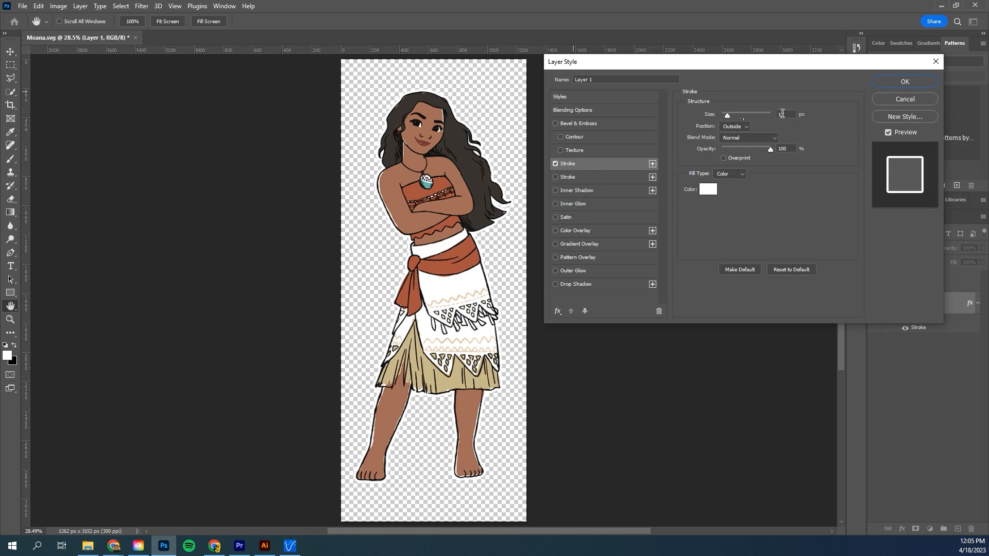
pyautogui.click(905, 82)
# Step: Give Layer 1 copy a 17 px black outside stroke and a black color overlay, and hide that layer
pyautogui.click(946, 284)
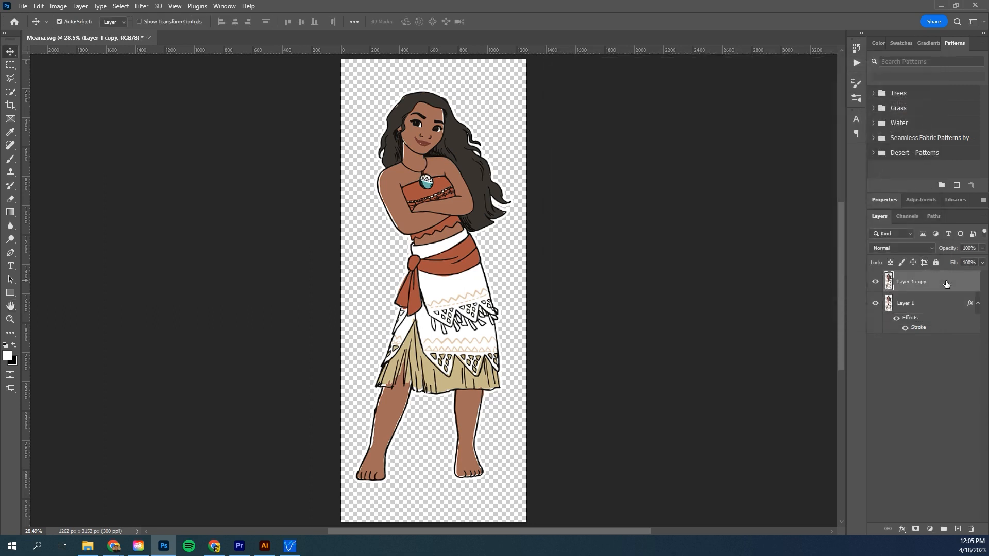
pyautogui.doubleClick(946, 284)
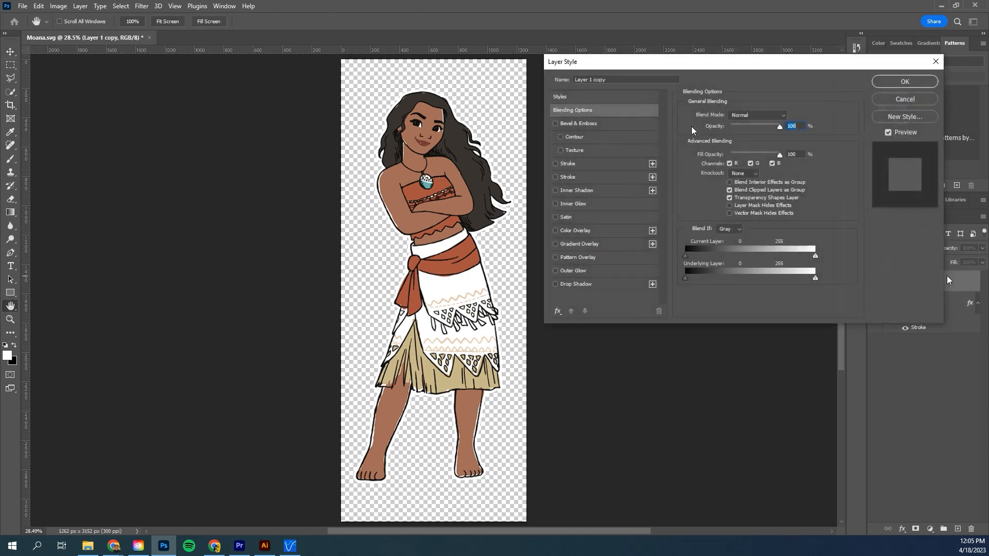
pyautogui.click(580, 177)
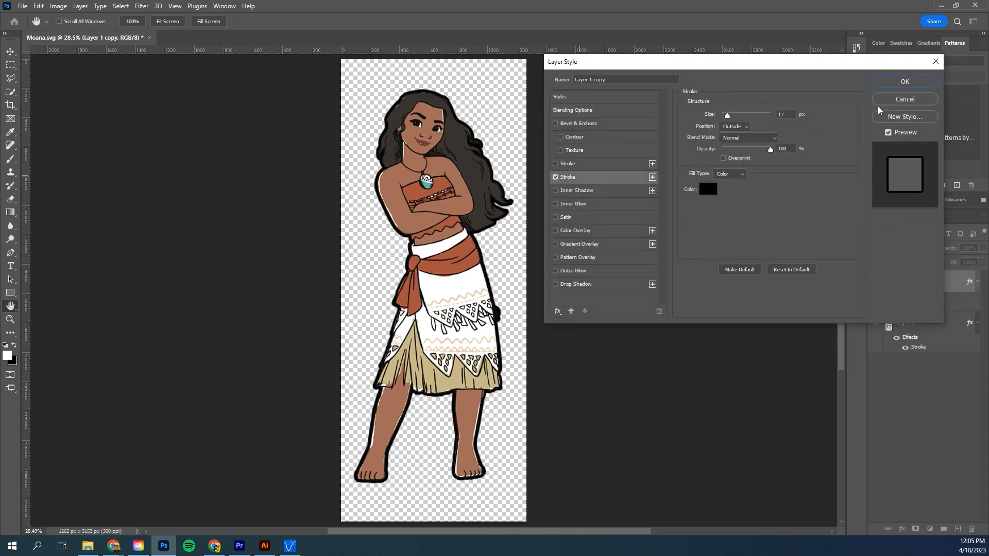
pyautogui.click(581, 231)
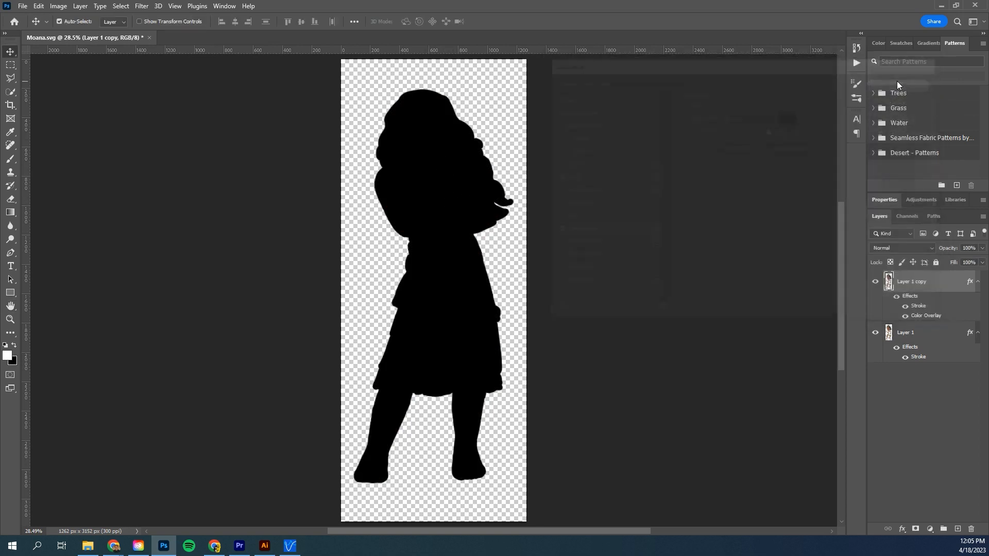
pyautogui.click(900, 81)
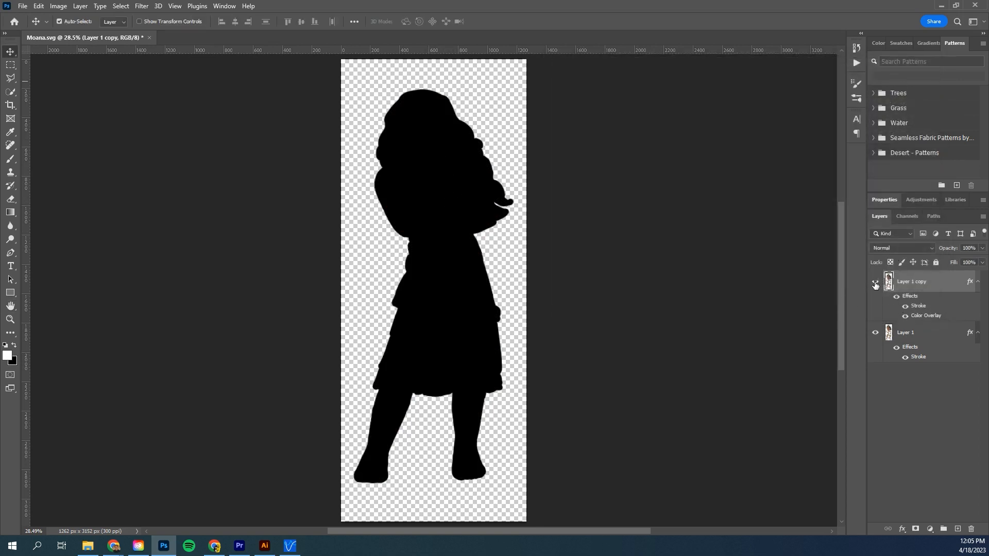
pyautogui.click(875, 285)
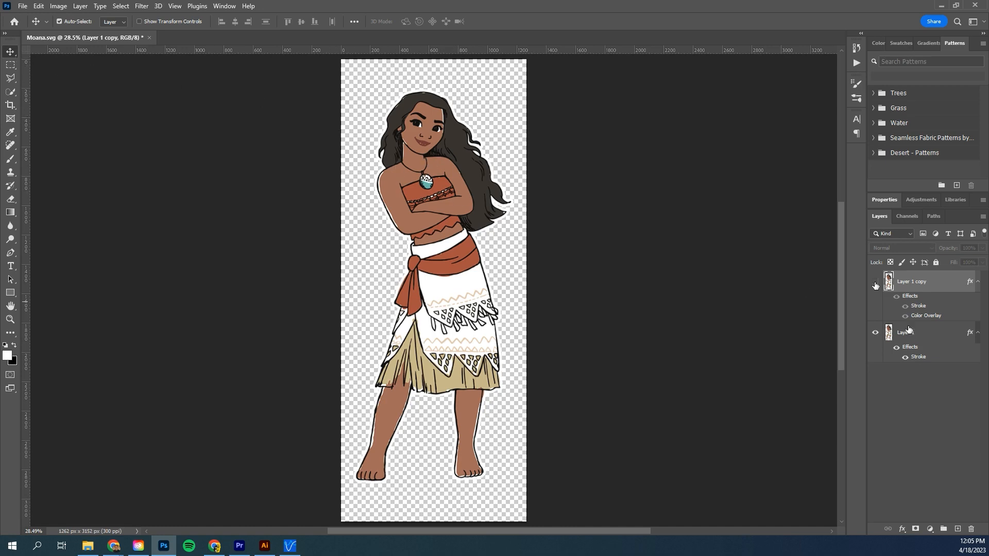
# Step: Bring the white-outlined Moana figure into the Illustrator document, replacing the old traced artwork and positioning the figure on the artboard
pyautogui.moveTo(443, 174)
pyautogui.mouseDown()
pyautogui.moveTo(273, 499)
pyautogui.moveTo(264, 548)
pyautogui.moveTo(447, 191)
pyautogui.moveTo(449, 320)
pyautogui.mouseUp()
pyautogui.click(438, 86)
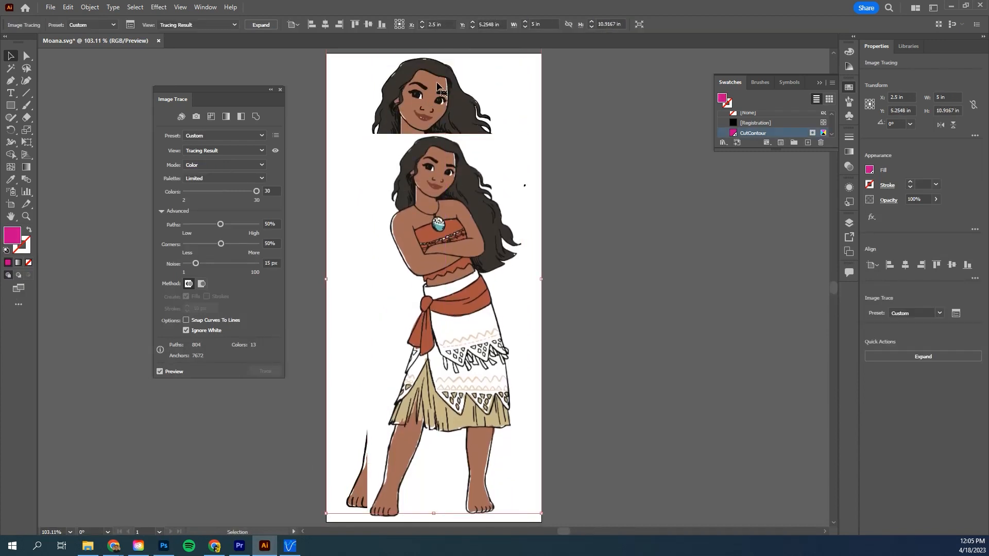
pyautogui.press('Delete')
pyautogui.moveTo(428, 236); pyautogui.dragTo(419, 190)
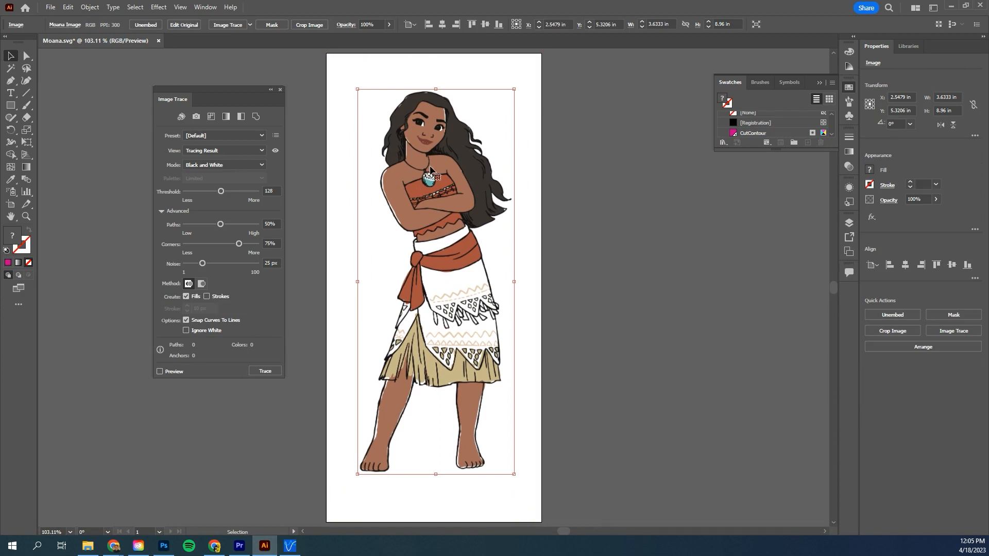
# Step: Switch to Photoshop, show the Layer 1 copy silhouette and rename that layer CutContour
pyautogui.click(264, 546)
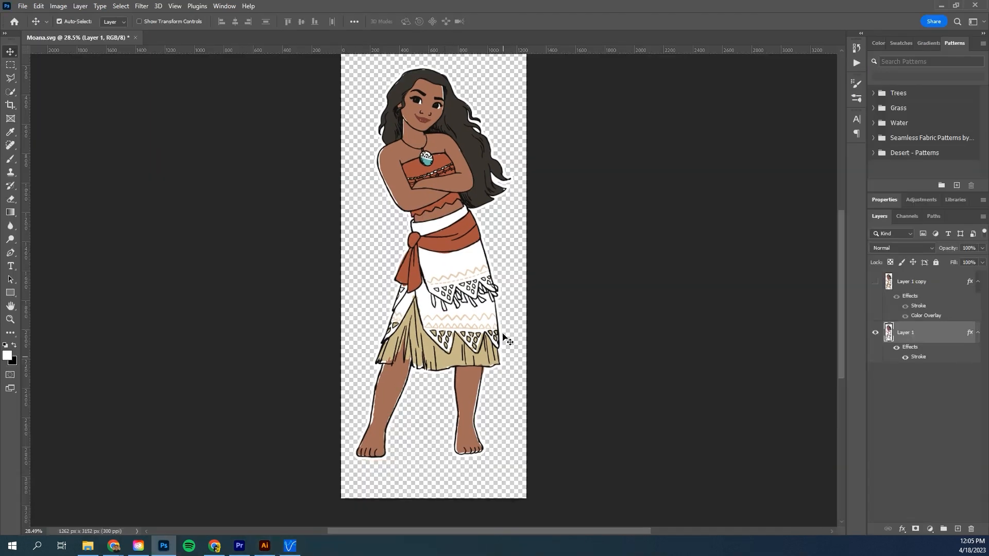
pyautogui.click(929, 283)
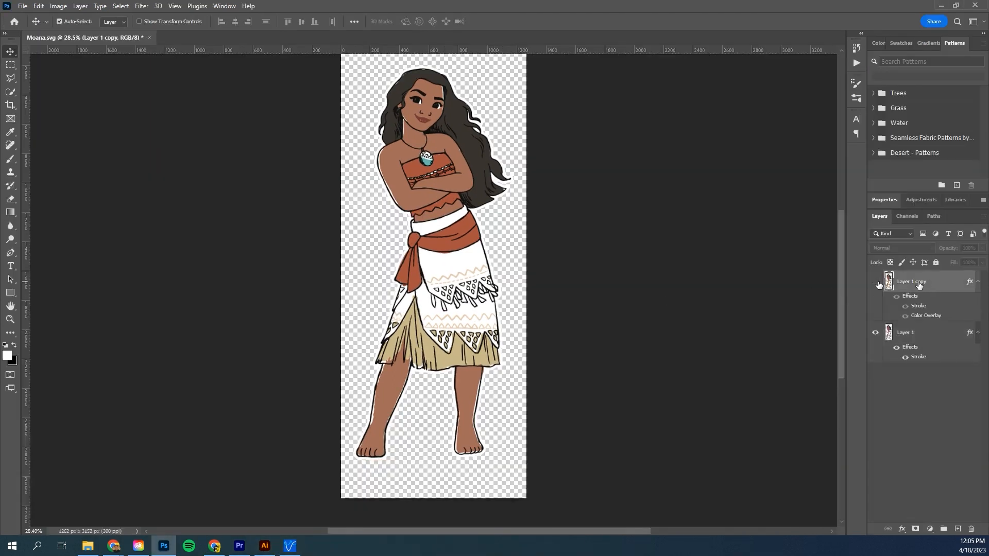
pyautogui.click(875, 283)
pyautogui.doubleClick(913, 282)
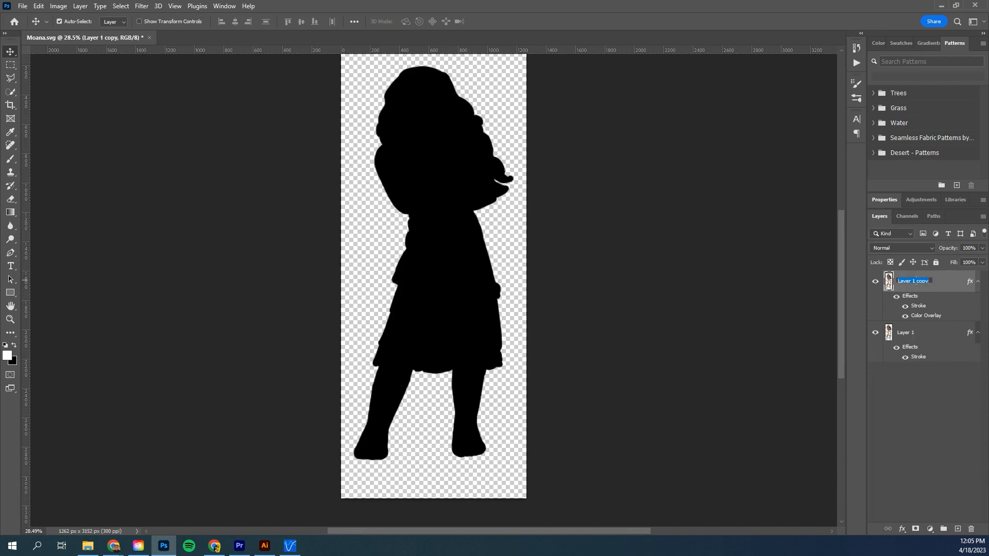
pyautogui.write('CutContour')
pyautogui.press('Return')
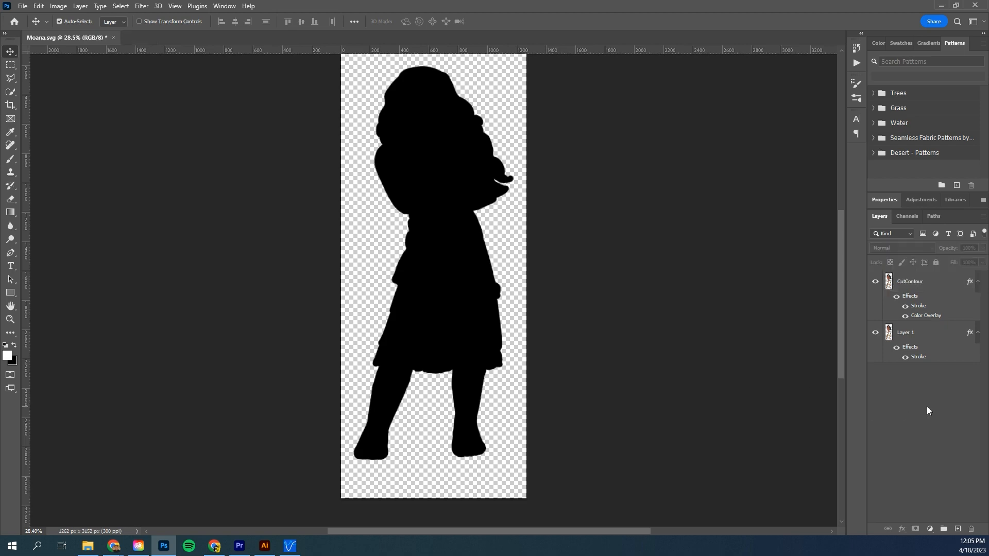
# Step: Bring the black CutContour silhouette into the Illustrator document and trace it in black and white with Ignore White enabled
pyautogui.moveTo(454, 194); pyautogui.dragTo(439, 258)
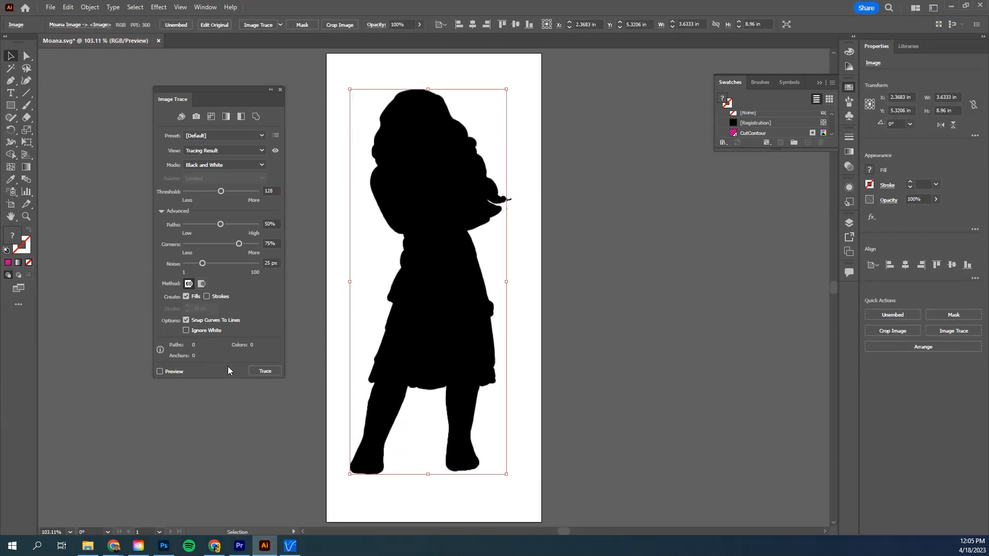
pyautogui.click(186, 330)
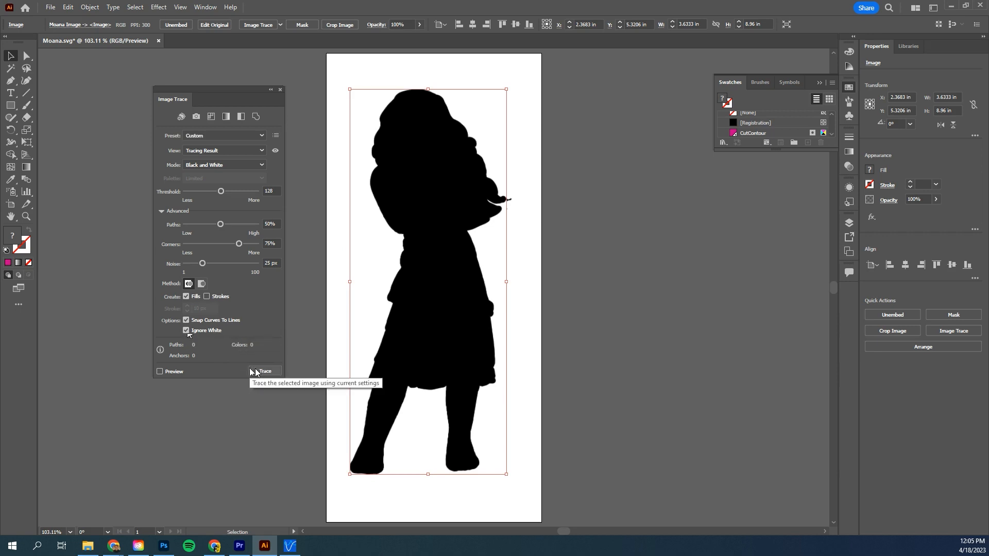
pyautogui.click(264, 371)
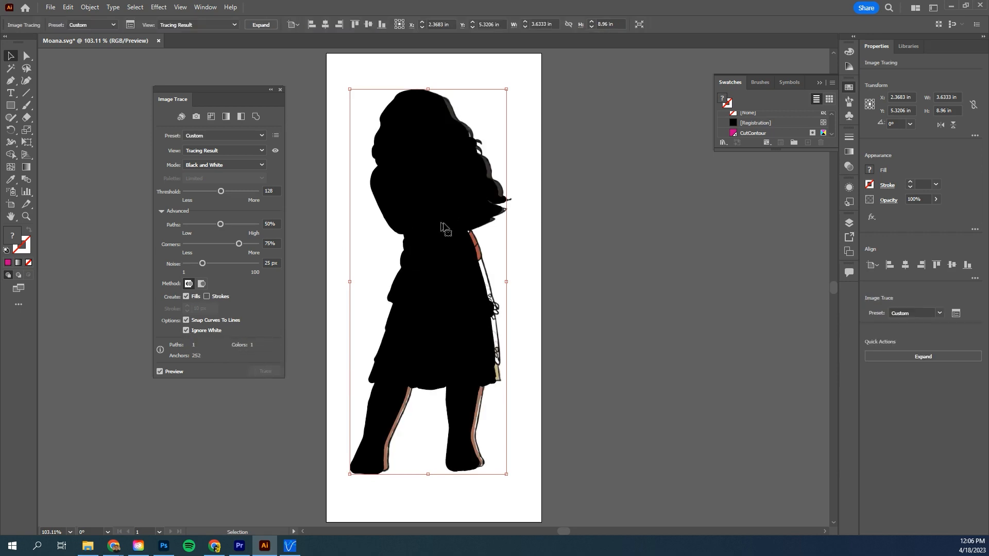
# Step: Move the traced silhouette over the Moana figure and expand the tracing into paths
pyautogui.moveTo(445, 229)
pyautogui.mouseDown()
pyautogui.moveTo(541, 230)
pyautogui.moveTo(451, 226)
pyautogui.mouseUp()
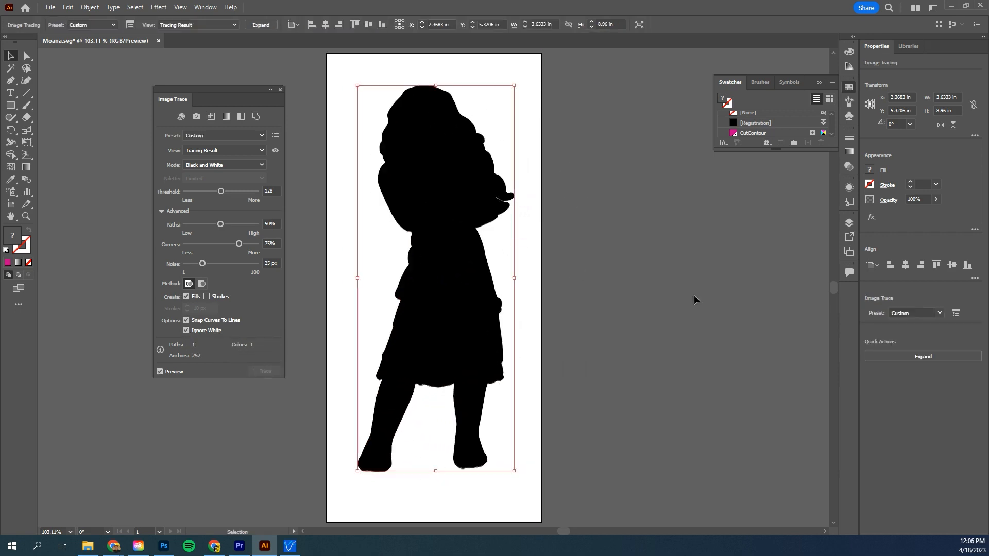
pyautogui.click(929, 359)
pyautogui.click(626, 199)
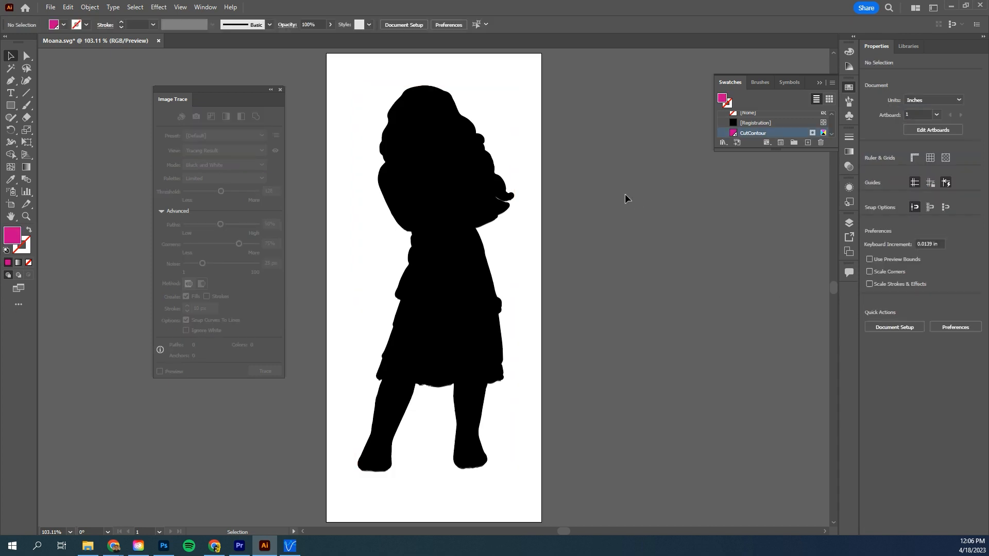
# Step: Give the expanded silhouette a 1 pt magenta CutContour stroke and set its fill to none
pyautogui.click(452, 206)
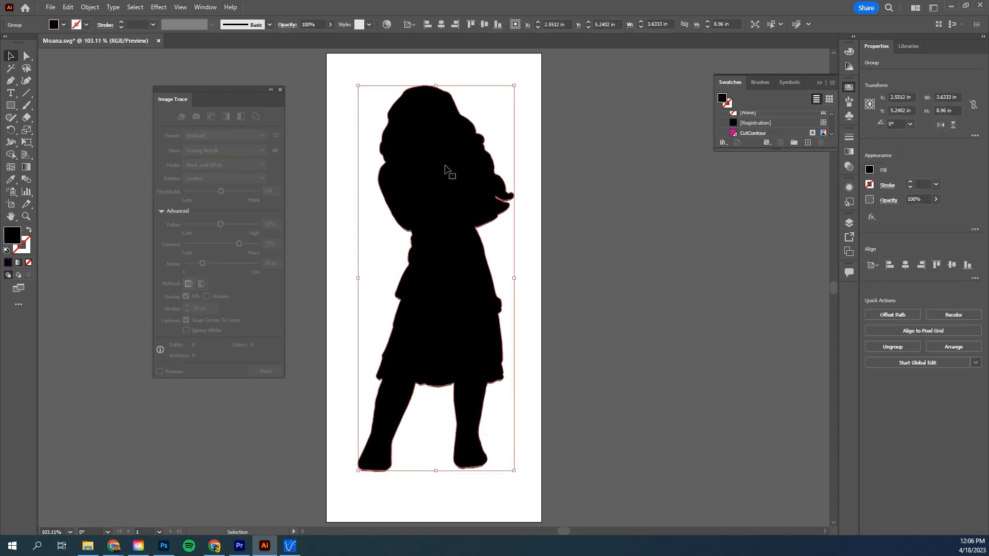
pyautogui.click(871, 183)
pyautogui.click(771, 222)
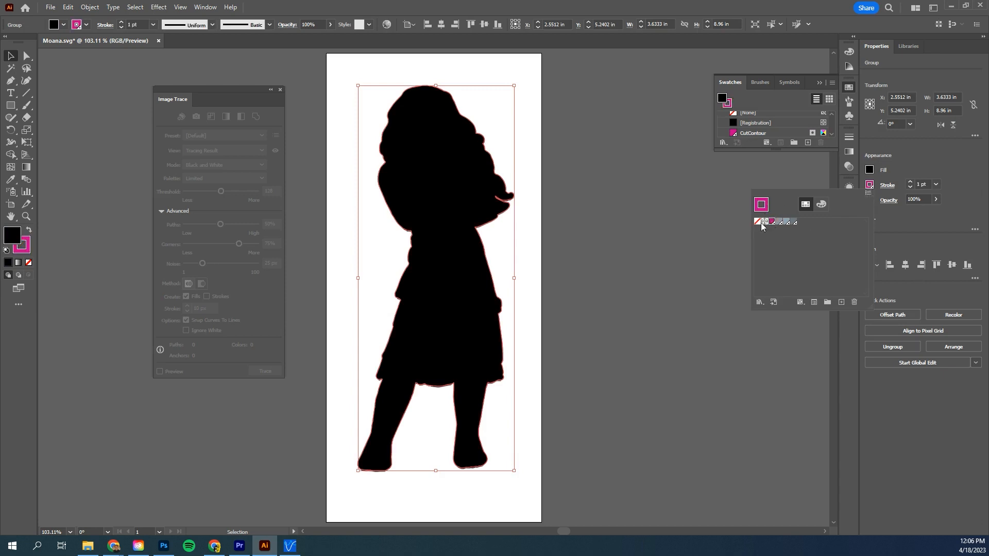
pyautogui.click(869, 170)
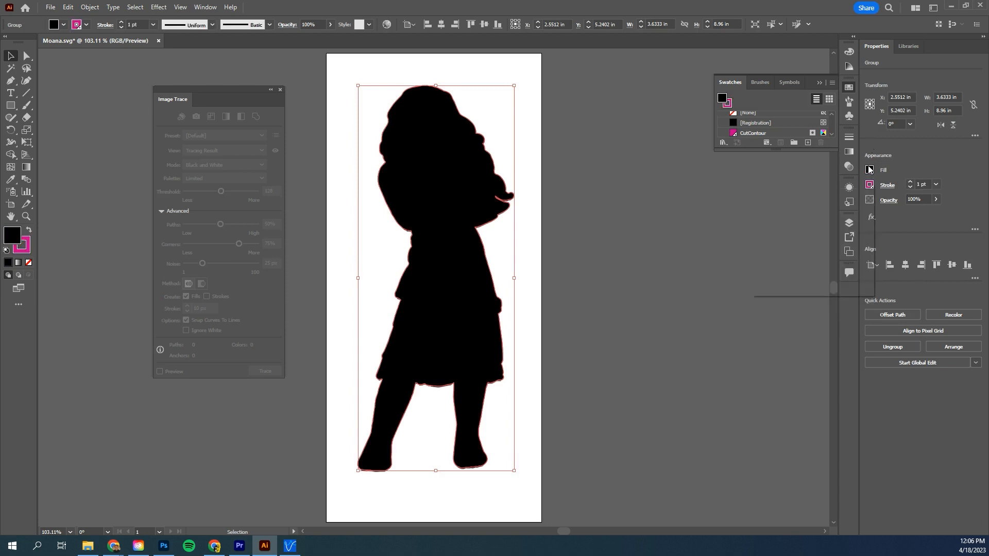
pyautogui.click(869, 169)
pyautogui.click(757, 207)
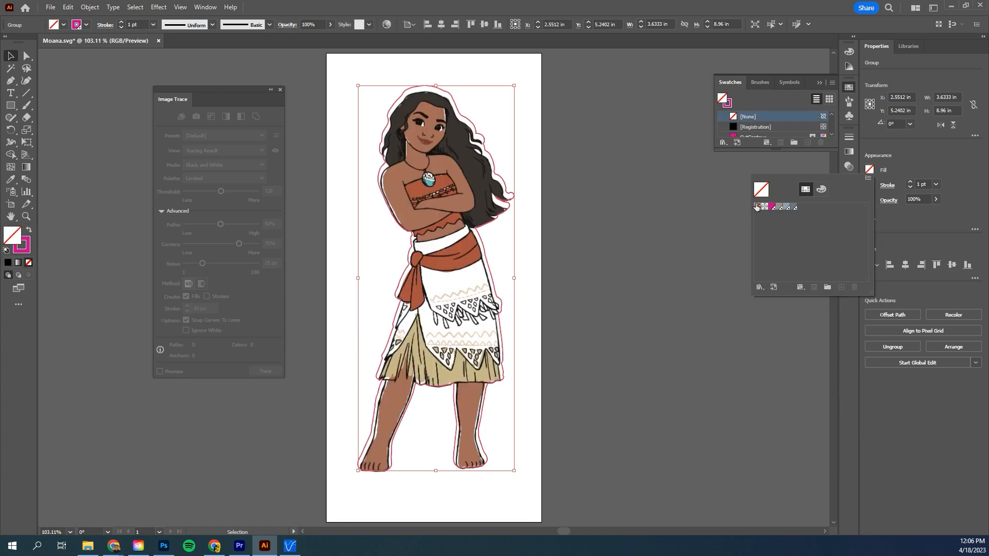
# Step: Shift the Moana figure slightly so it sits evenly inside the magenta cut outline, and clear the selection
pyautogui.click(460, 197)
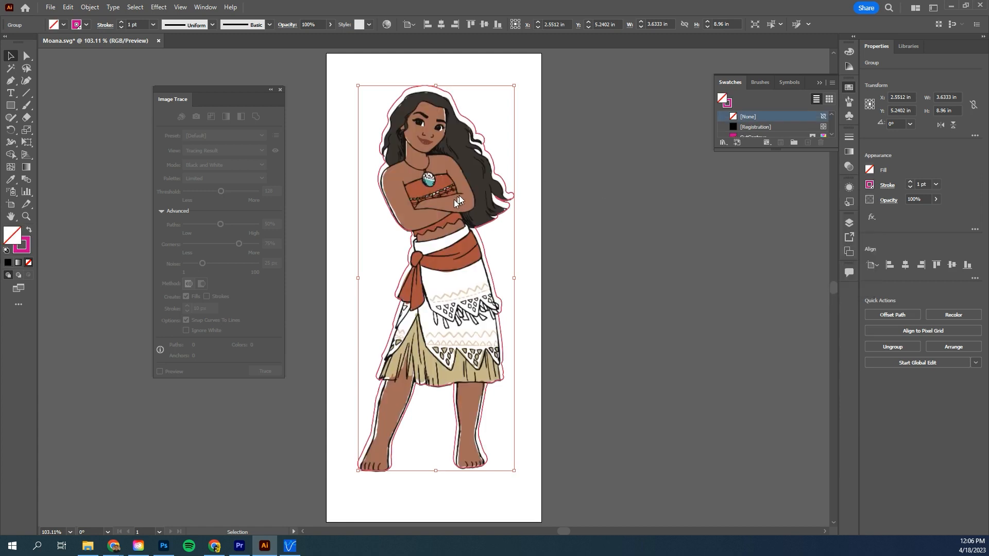
pyautogui.moveTo(460, 194); pyautogui.dragTo(457, 189)
pyautogui.click(610, 163)
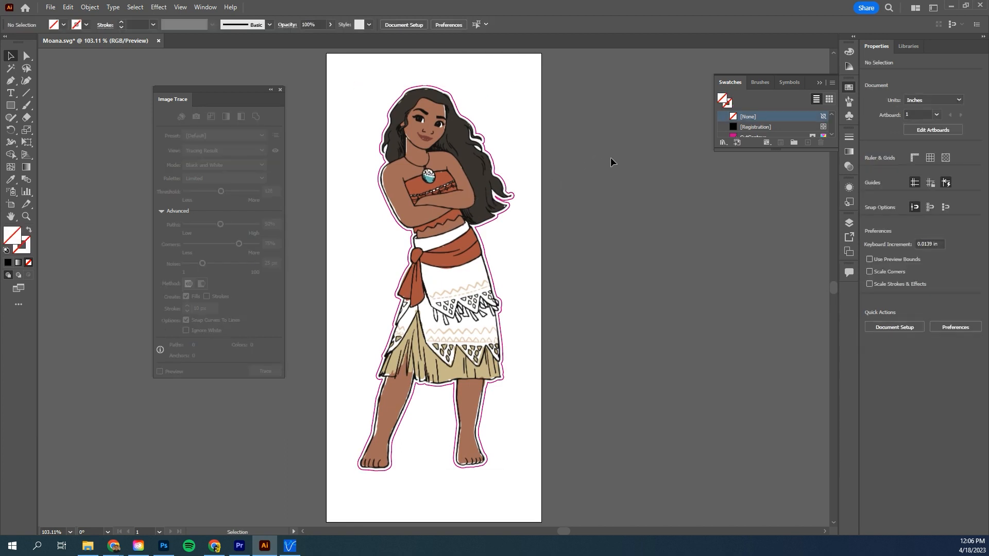
# Step: Save a copy of the artwork as an Adobe PDF named Moana CutContour in the Disney Princess folder
pyautogui.click(51, 7)
pyautogui.click(96, 126)
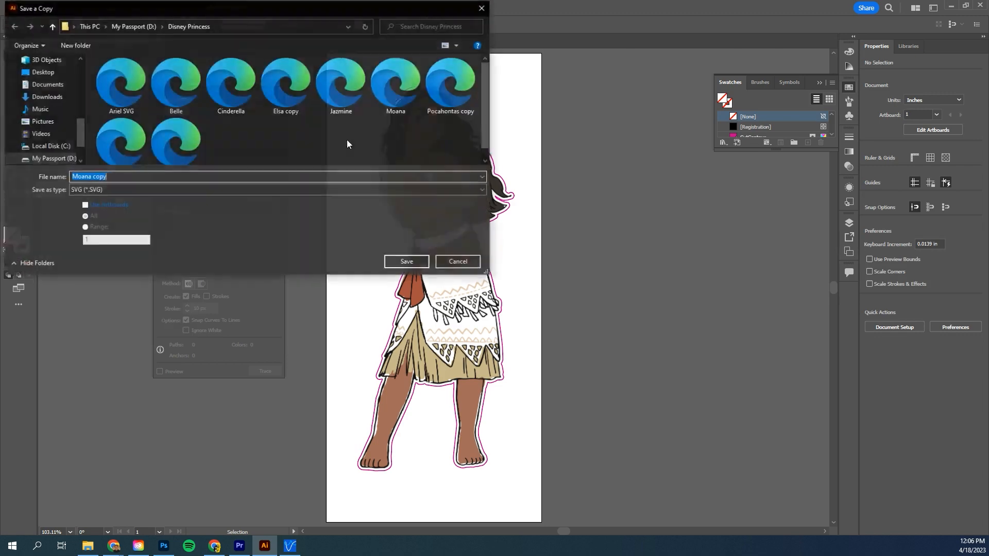
pyautogui.click(151, 188)
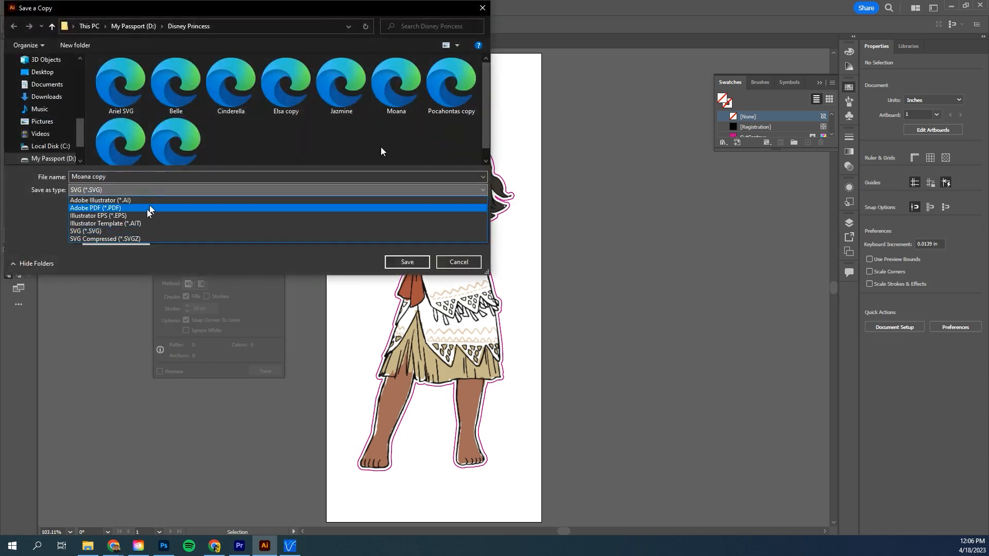
pyautogui.click(148, 208)
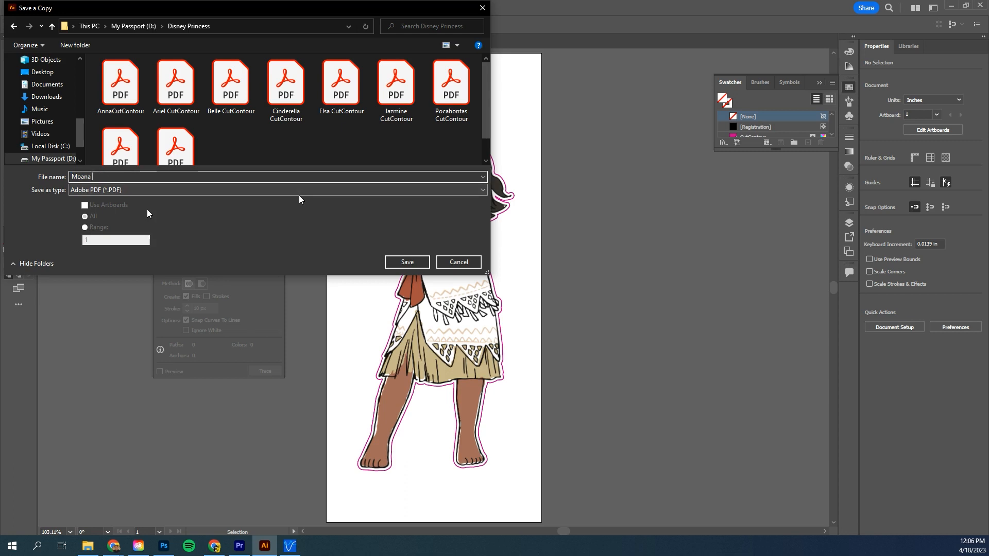
pyautogui.write('CutContour')
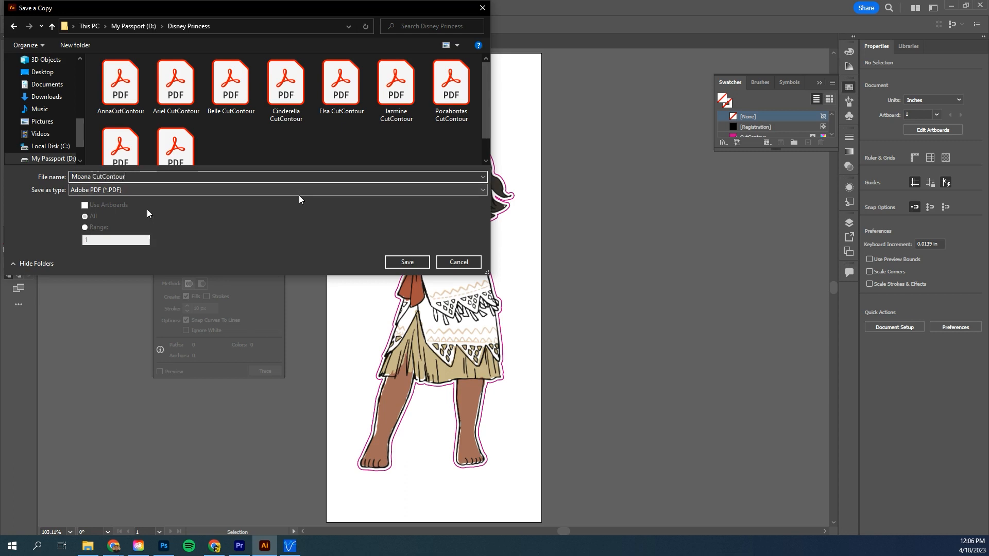
pyautogui.click(416, 261)
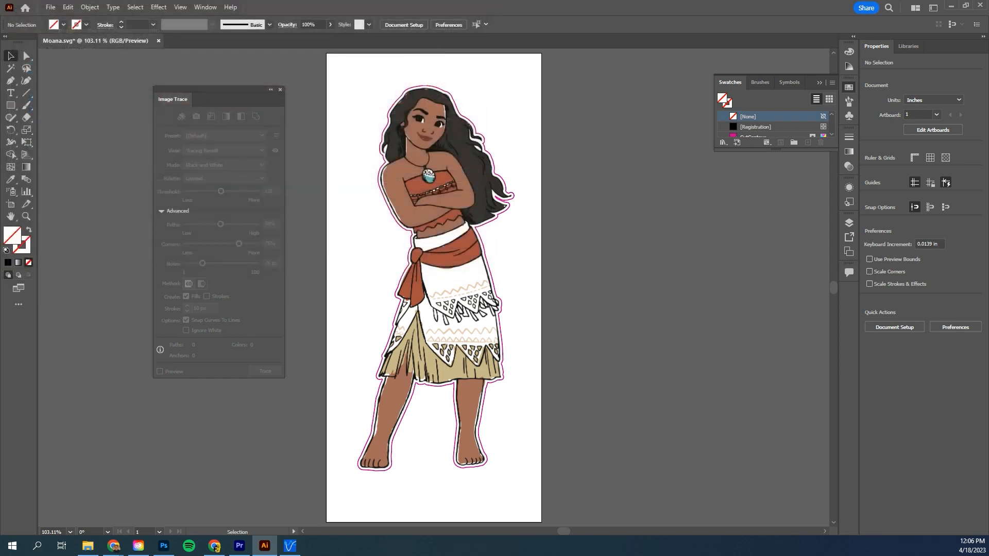
pyautogui.click(594, 407)
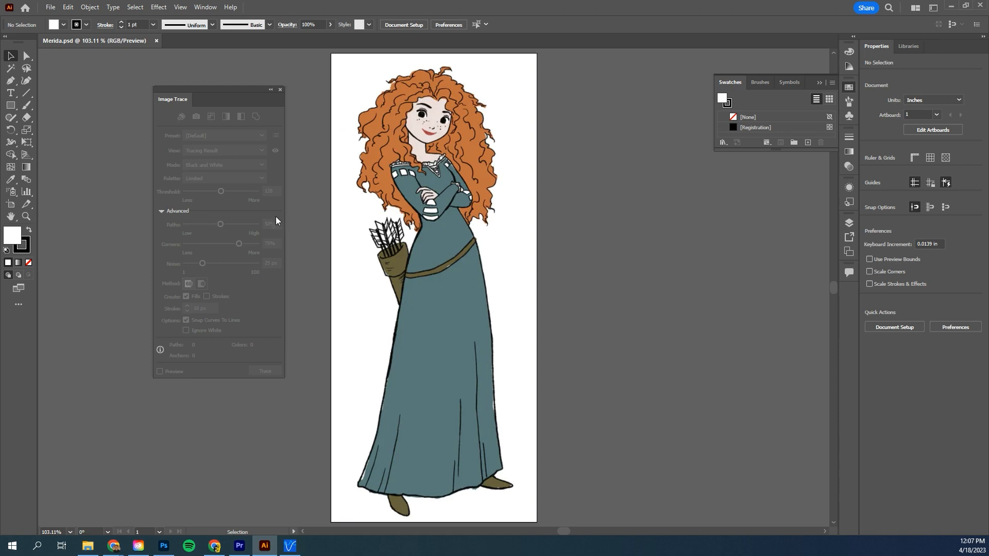
# Step: Trace the Merida image with the 16 Colors preset and expand the tracing into paths
pyautogui.click(426, 175)
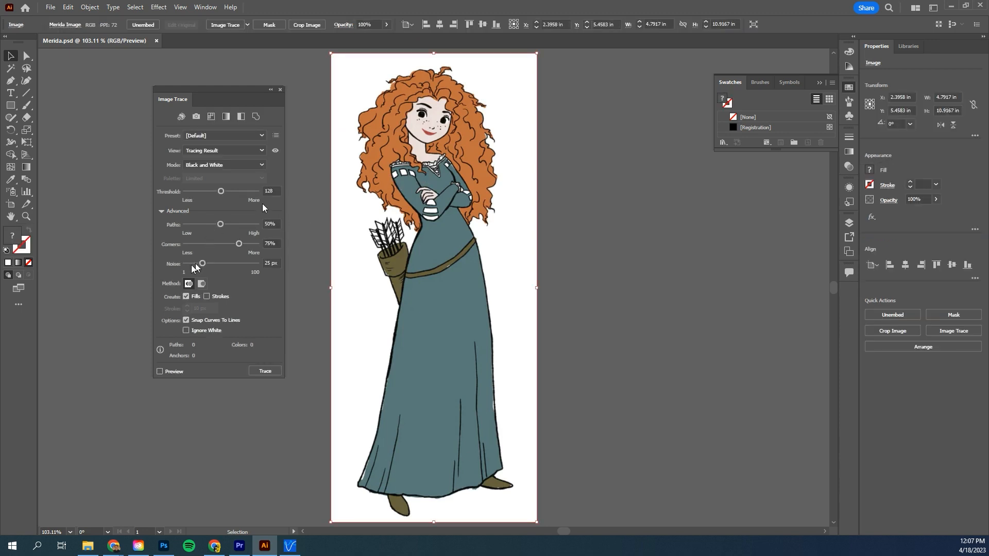
pyautogui.click(215, 137)
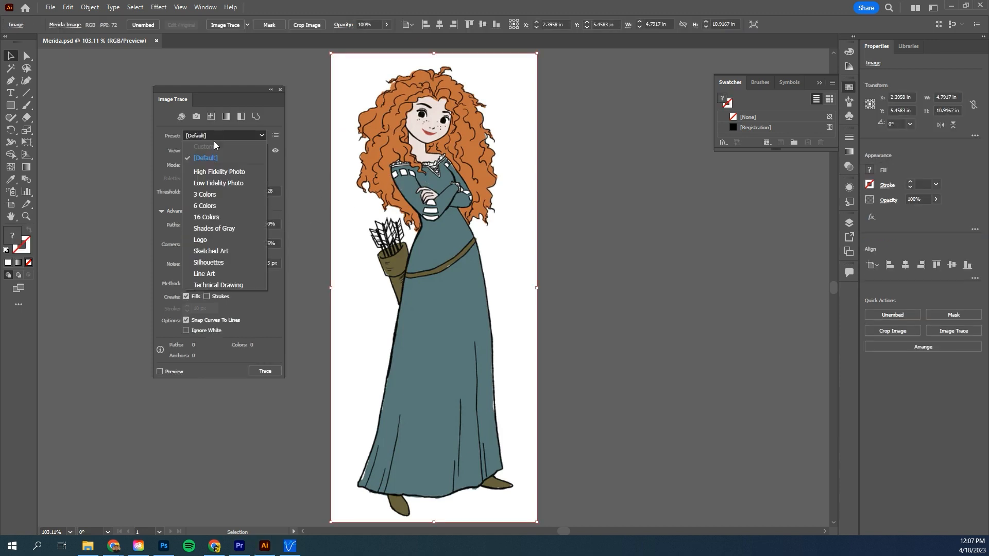
pyautogui.click(216, 219)
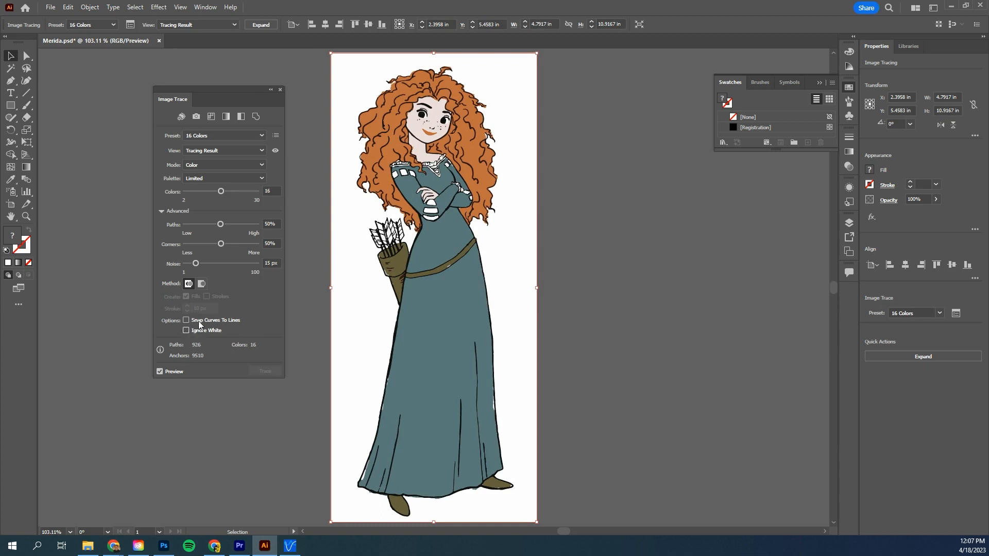
pyautogui.moveTo(453, 252)
pyautogui.mouseDown()
pyautogui.moveTo(525, 251)
pyautogui.moveTo(450, 246)
pyautogui.mouseUp()
pyautogui.click(929, 357)
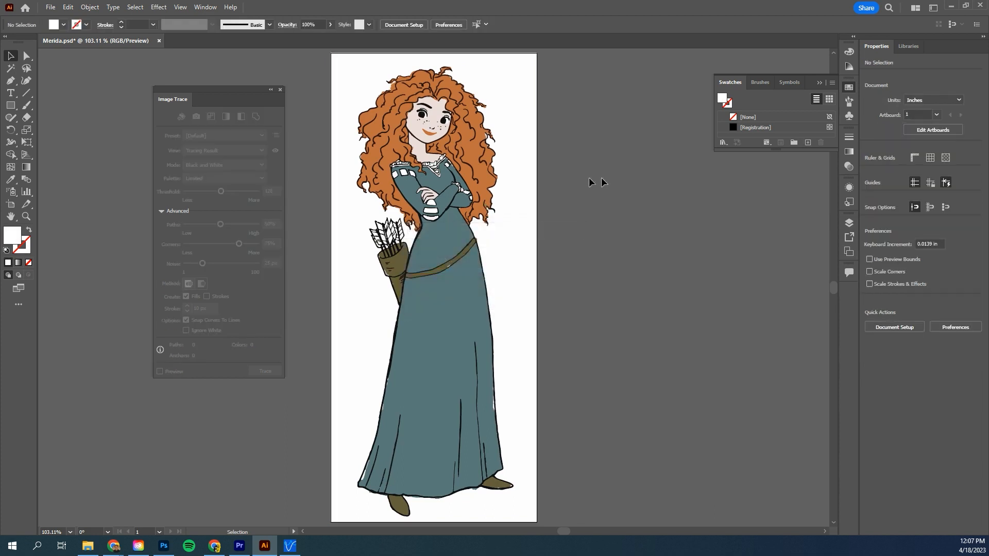
# Step: Ungroup the expanded Merida artwork and delete the white background shape around the figure
pyautogui.click(524, 186)
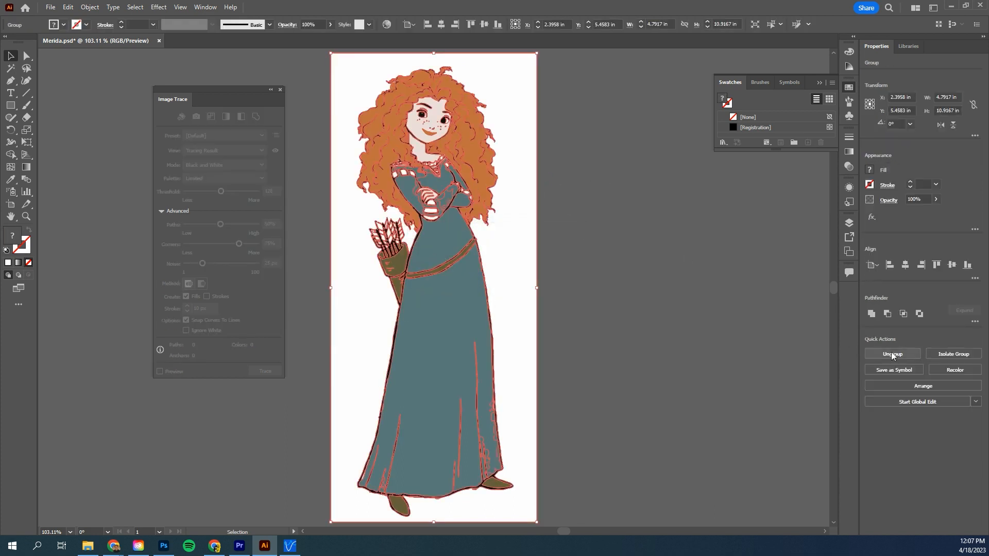
pyautogui.click(893, 354)
pyautogui.click(605, 197)
pyautogui.click(507, 182)
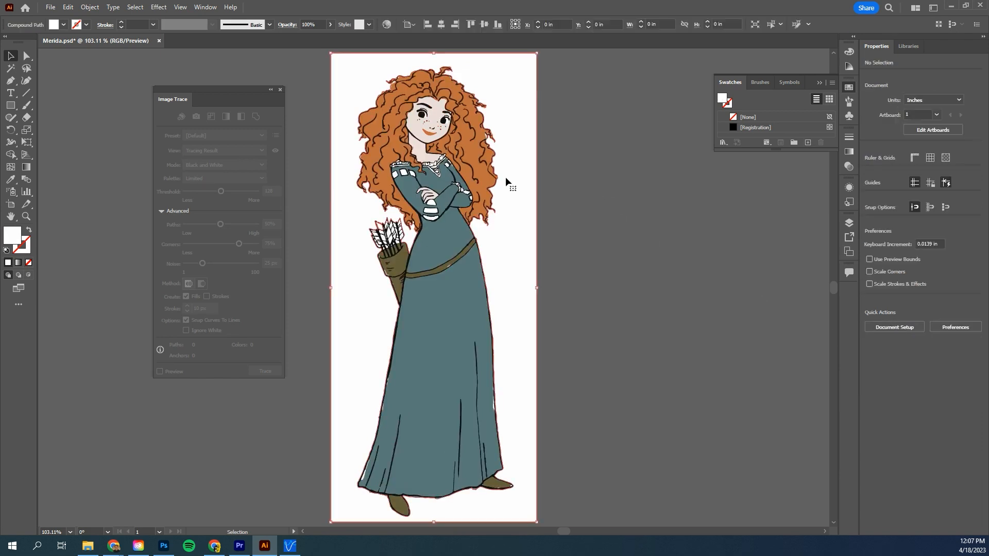
pyautogui.press('Delete')
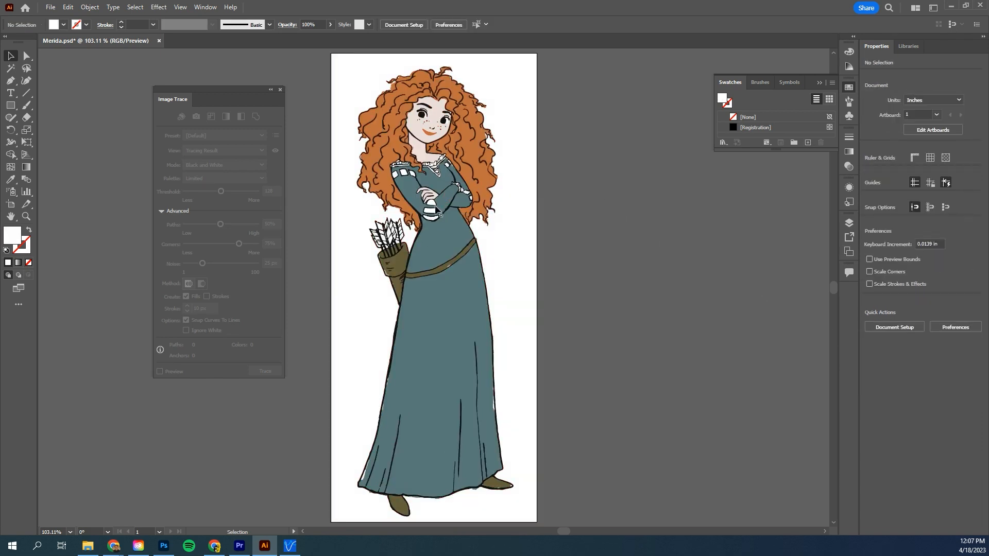
# Step: Try moving a white sleeve piece and a hair strand out of the Merida figure, and undo these edits
pyautogui.moveTo(433, 206); pyautogui.dragTo(473, 209)
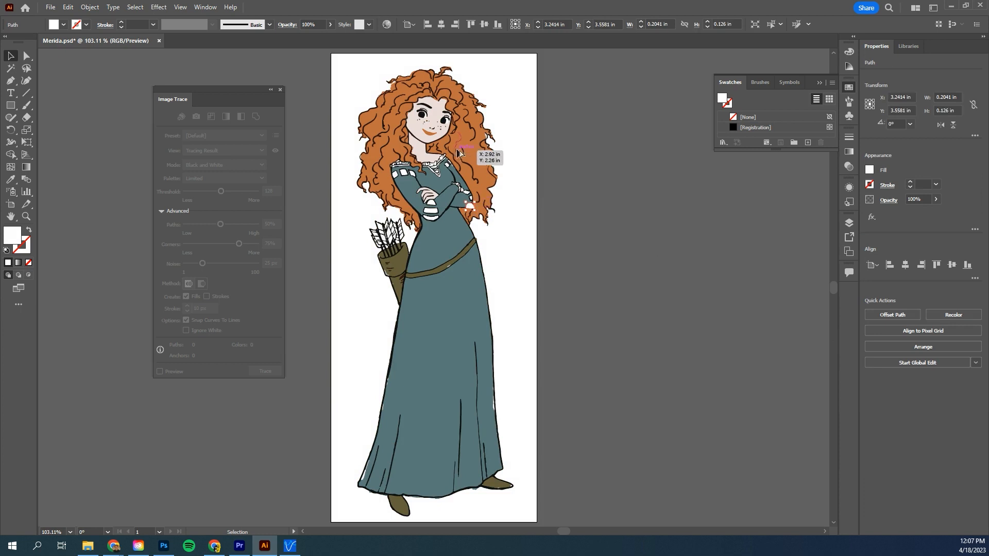
pyautogui.moveTo(460, 150); pyautogui.dragTo(514, 164)
pyautogui.click(495, 147)
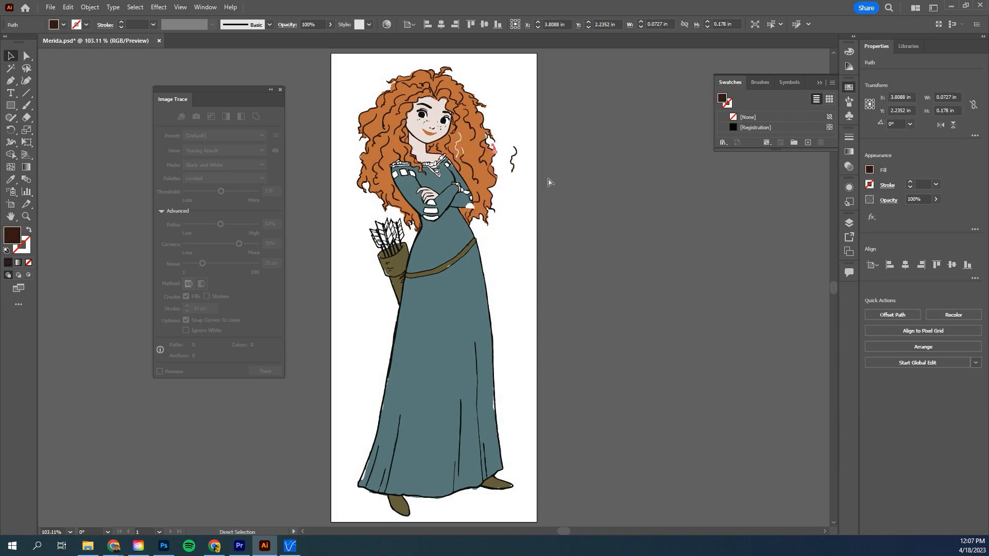
pyautogui.hotkey('ctrl', 'z')
pyautogui.hotkey('ctrl', 'z')
pyautogui.hotkey('ctrl', 'z')
pyautogui.hotkey('ctrl', 'z')
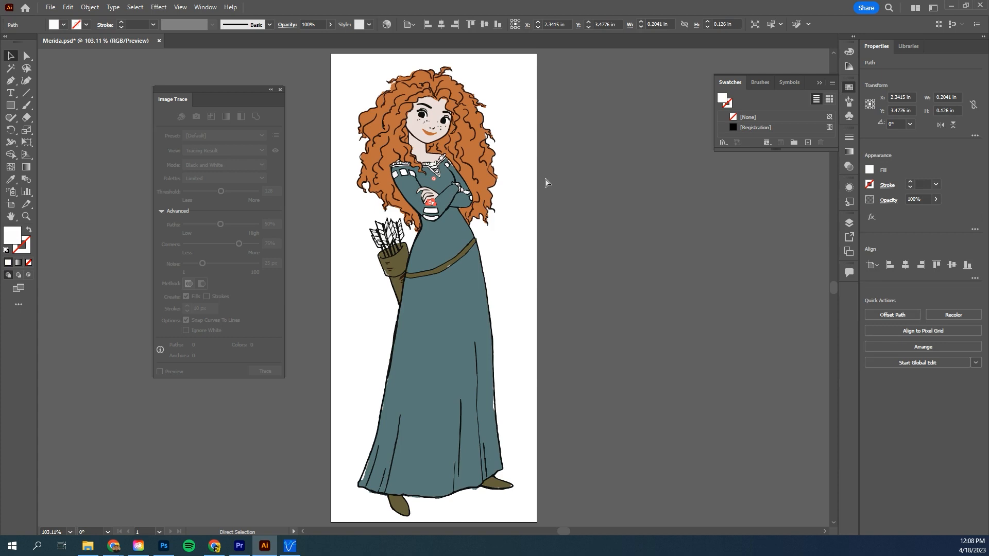
# Step: Try selecting all of the Merida artwork and moving it off the artboard, and undo the move
pyautogui.hotkey('ctrl', 'a')
pyautogui.moveTo(518, 202); pyautogui.dragTo(626, 206)
pyautogui.hotkey('ctrl', 'z')
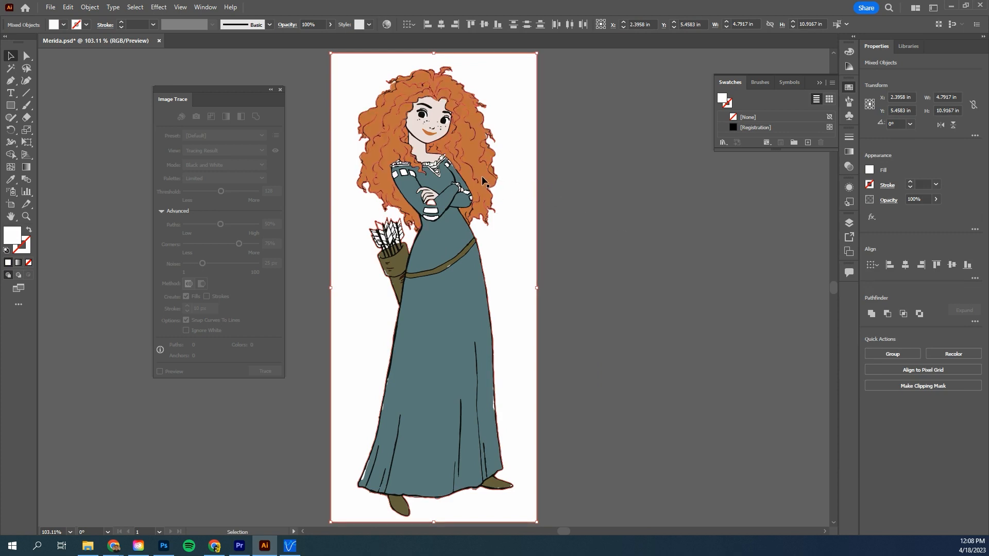
pyautogui.click(521, 175)
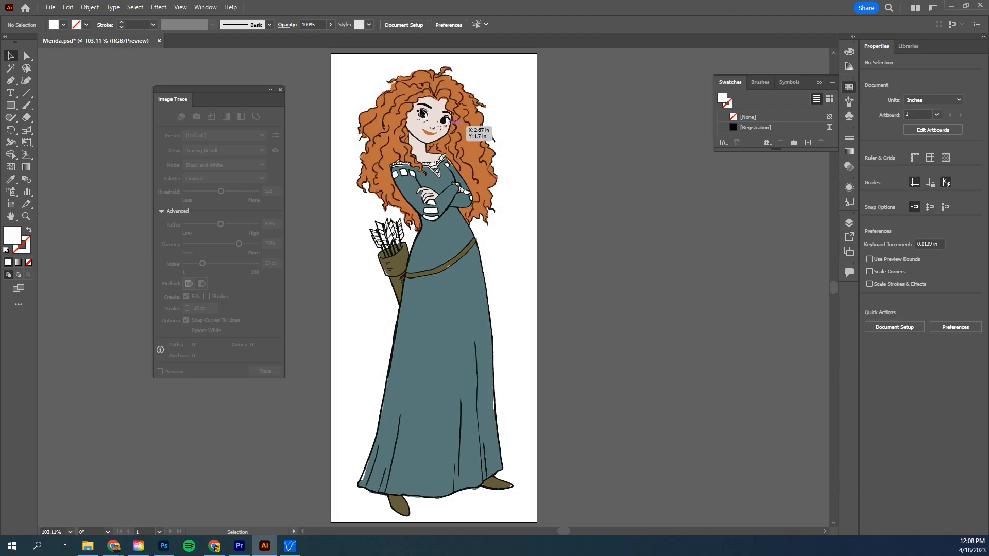
# Step: Save the separated Merida artwork as an SVG file named Merida in the Disney Princess folder, with the default SVG options
pyautogui.click(51, 7)
pyautogui.click(83, 119)
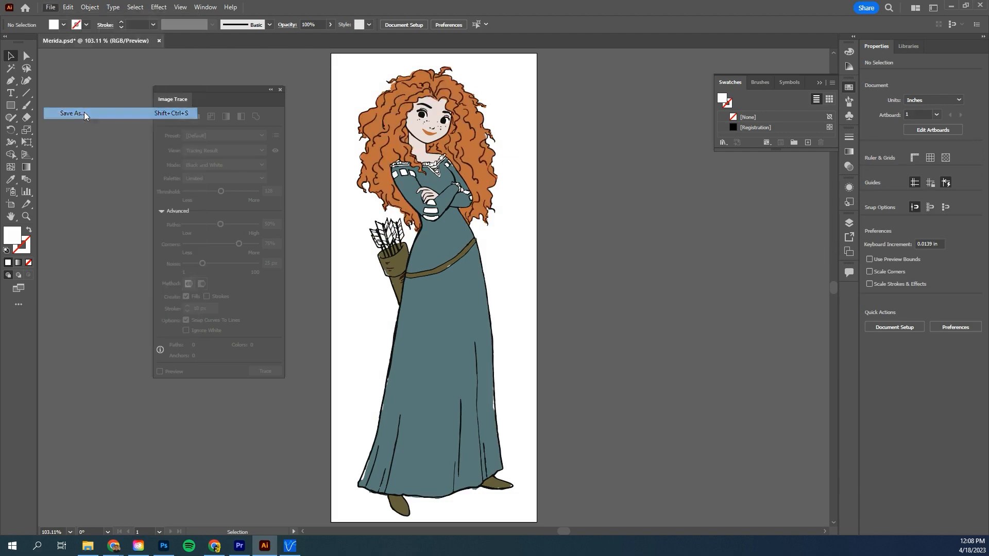
pyautogui.click(138, 189)
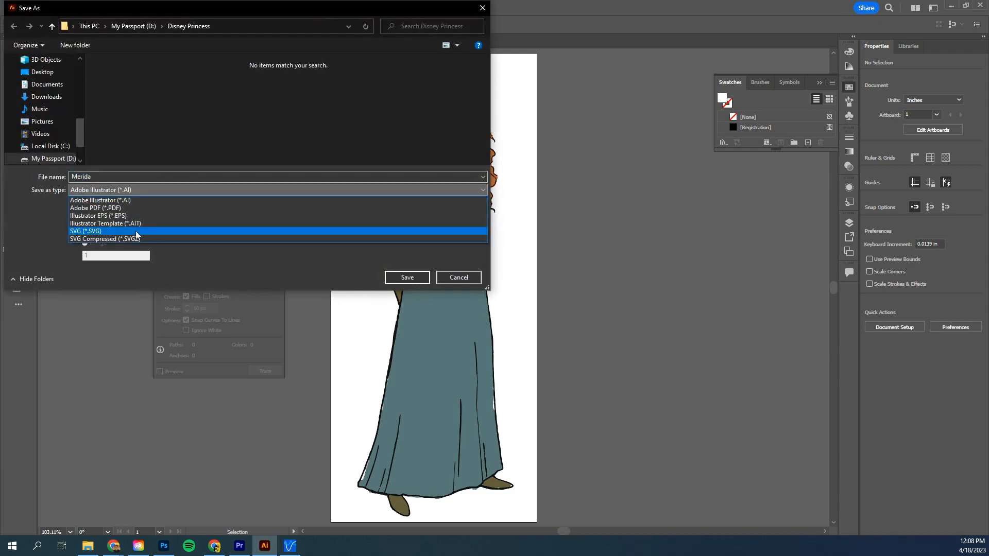
pyautogui.click(131, 231)
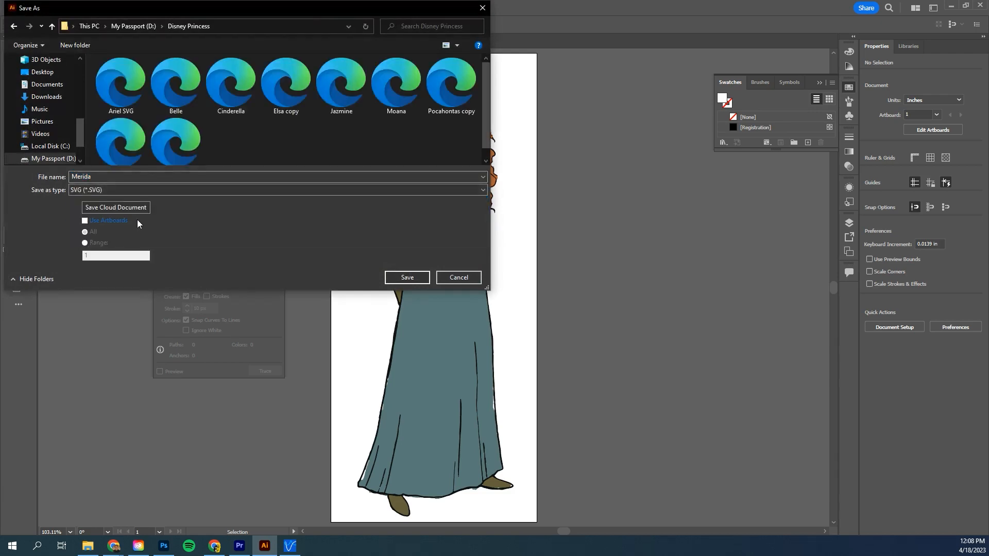
pyautogui.click(403, 277)
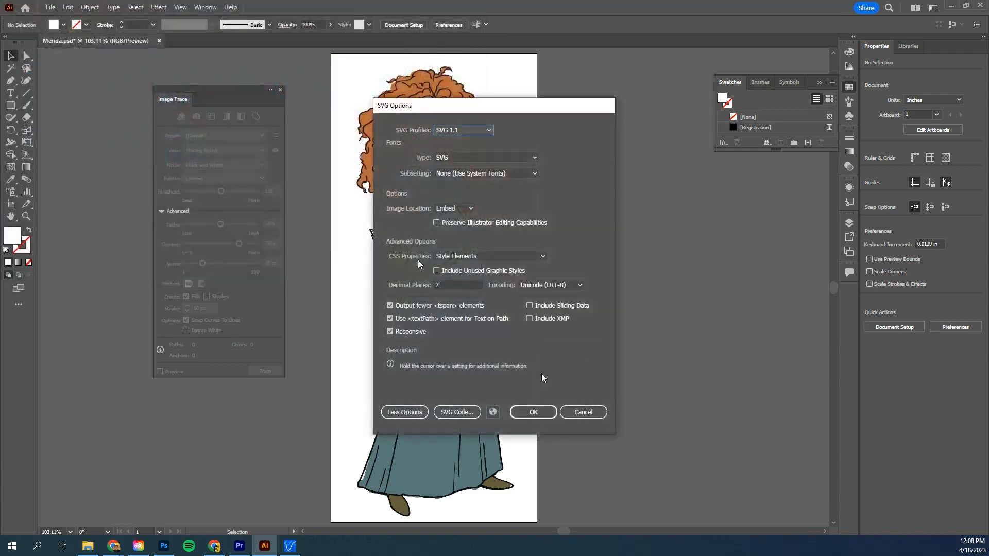
pyautogui.click(538, 414)
# Step: Switch to Photoshop and open the Merida SVG from the Disney Princess folder, rasterized at 1096 x 3143 pixels, 300 pixels/inch, RGB Color
pyautogui.moveTo(245, 548)
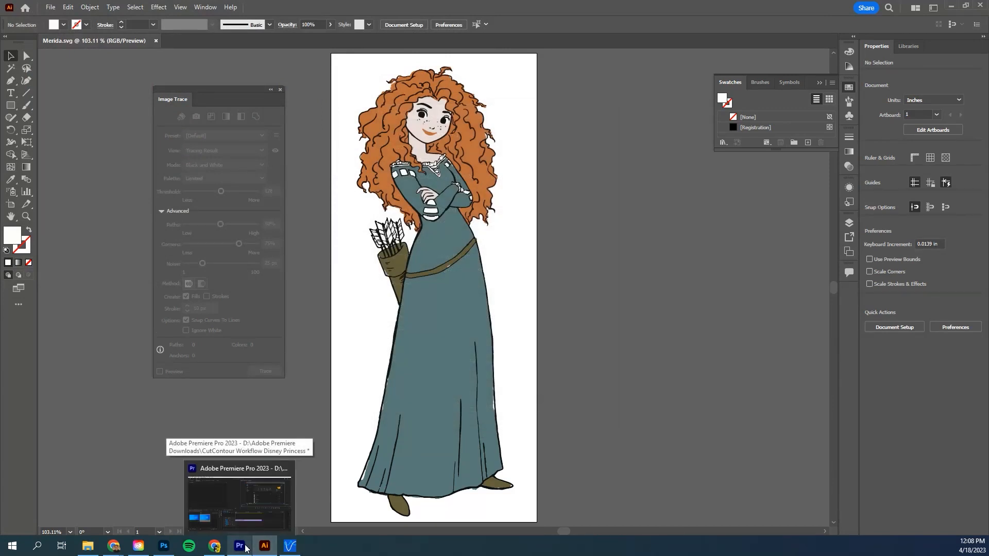
pyautogui.click(163, 546)
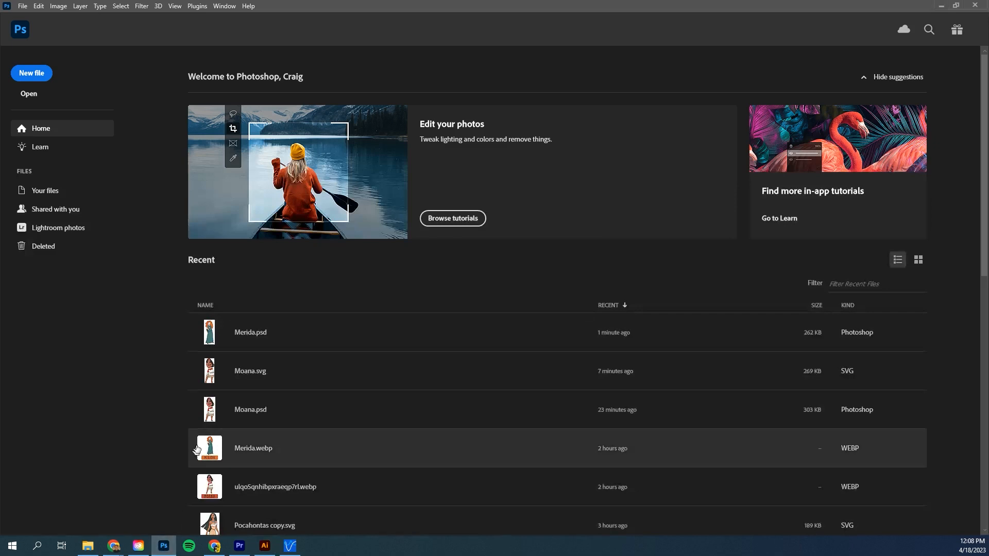
pyautogui.click(88, 546)
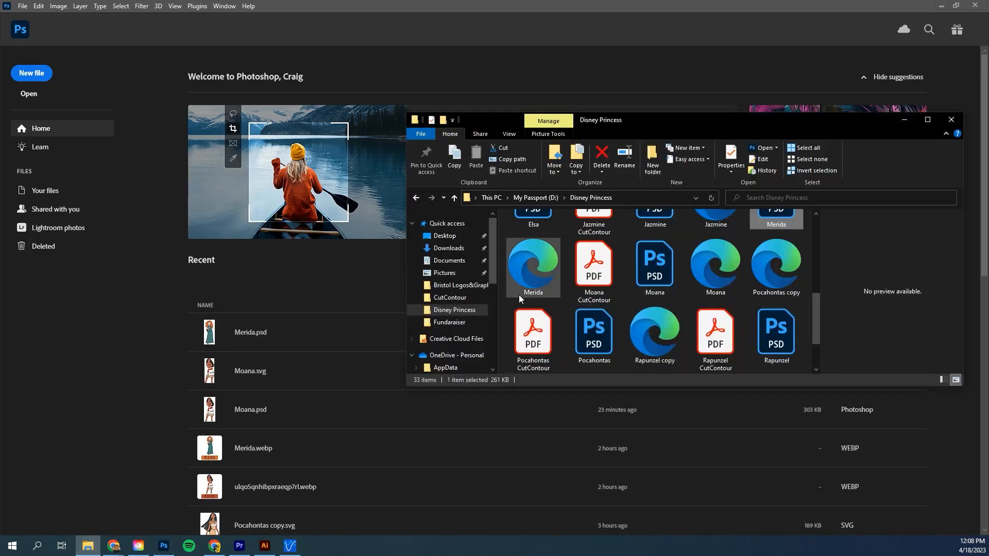
pyautogui.moveTo(539, 286); pyautogui.dragTo(344, 294)
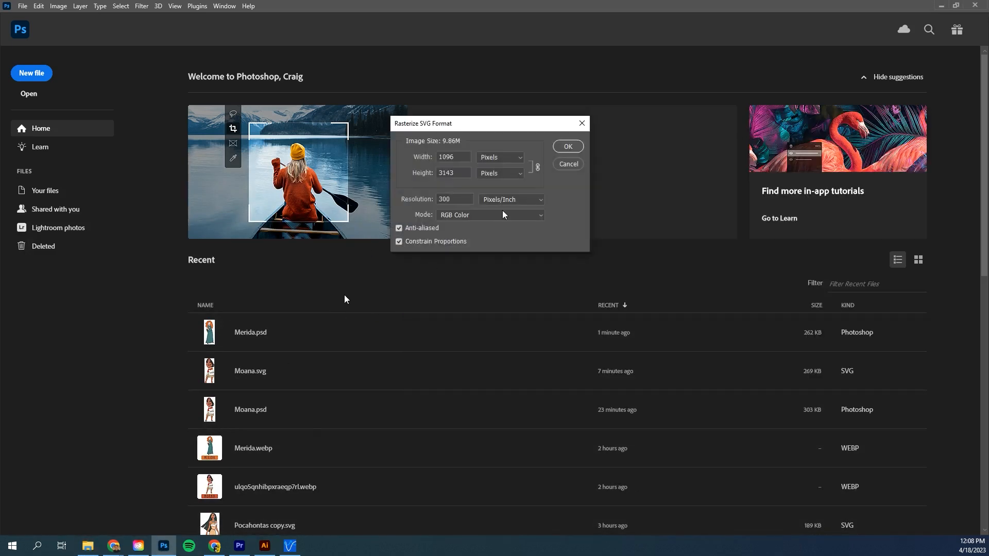
pyautogui.click(569, 147)
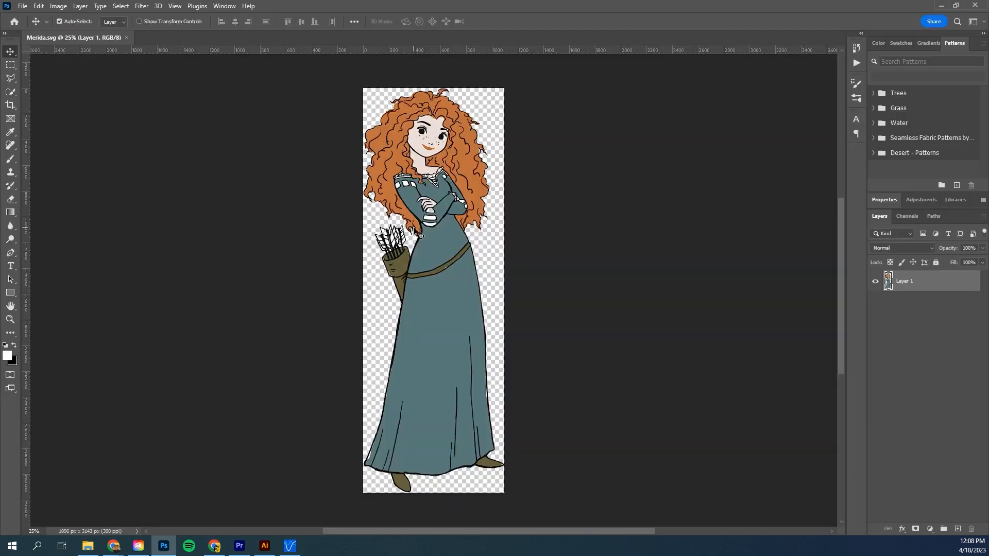
# Step: Scale the Merida figure down slightly and center it on the canvas, leaving a transparent margin all around
pyautogui.moveTo(420, 208); pyautogui.dragTo(429, 213)
pyautogui.hotkey('ctrl', 't')
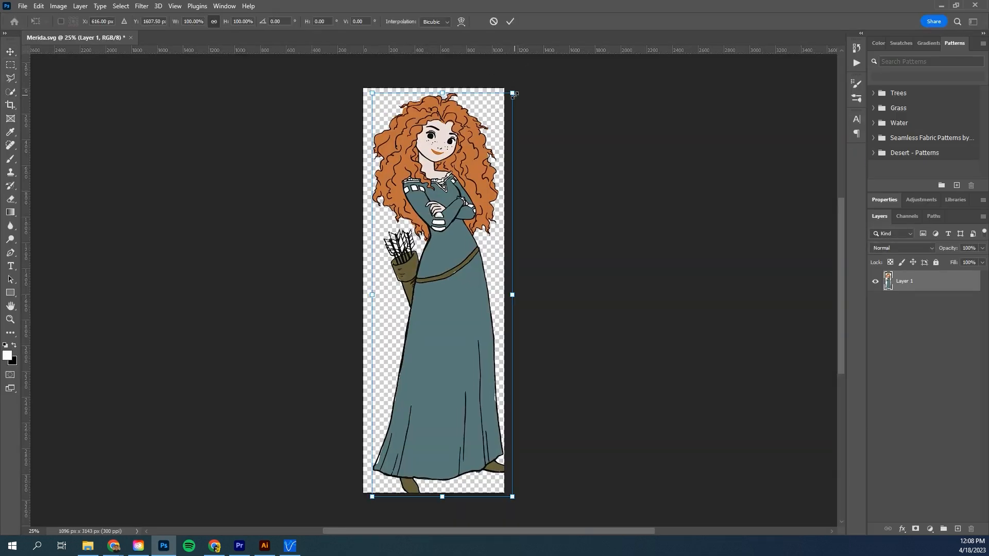
pyautogui.moveTo(513, 94); pyautogui.dragTo(492, 154)
pyautogui.moveTo(430, 233); pyautogui.dragTo(430, 197)
pyautogui.click(925, 320)
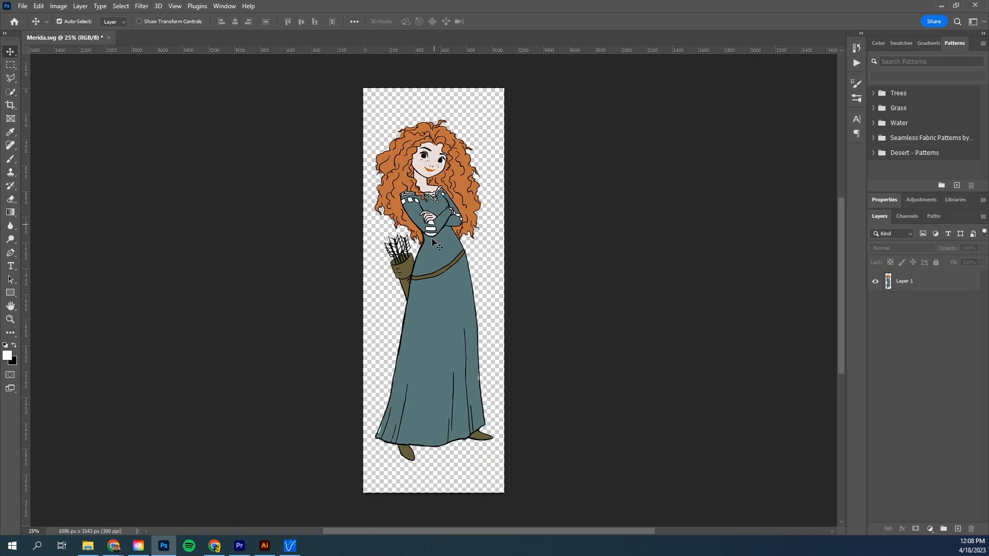
pyautogui.moveTo(436, 251)
pyautogui.mouseDown()
pyautogui.moveTo(506, 251)
pyautogui.moveTo(441, 251)
pyautogui.mouseUp()
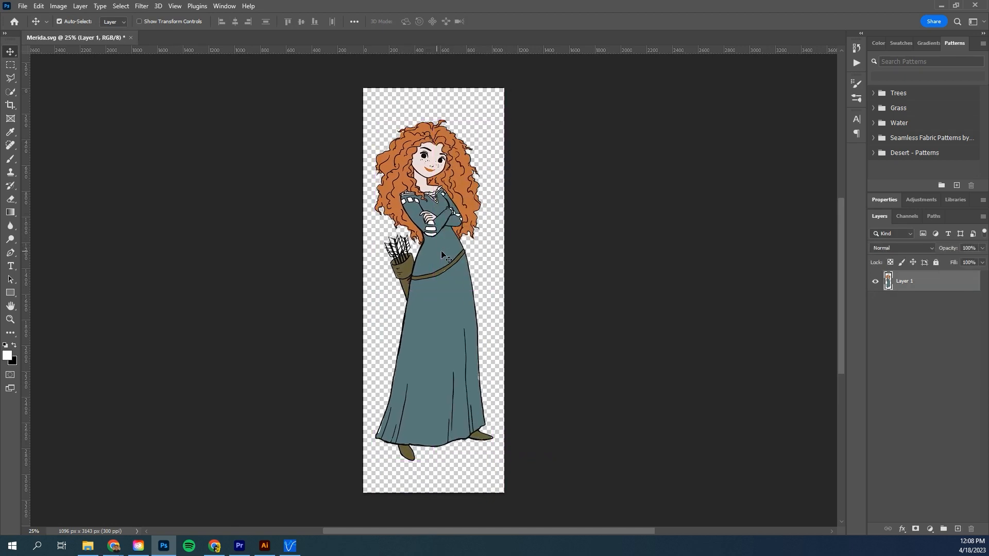
# Step: Duplicate the Merida layer, name the copy CutContour and rename the lower layer Original
pyautogui.doubleClick(959, 286)
pyautogui.click(941, 63)
pyautogui.hotkey('ctrl', 'j')
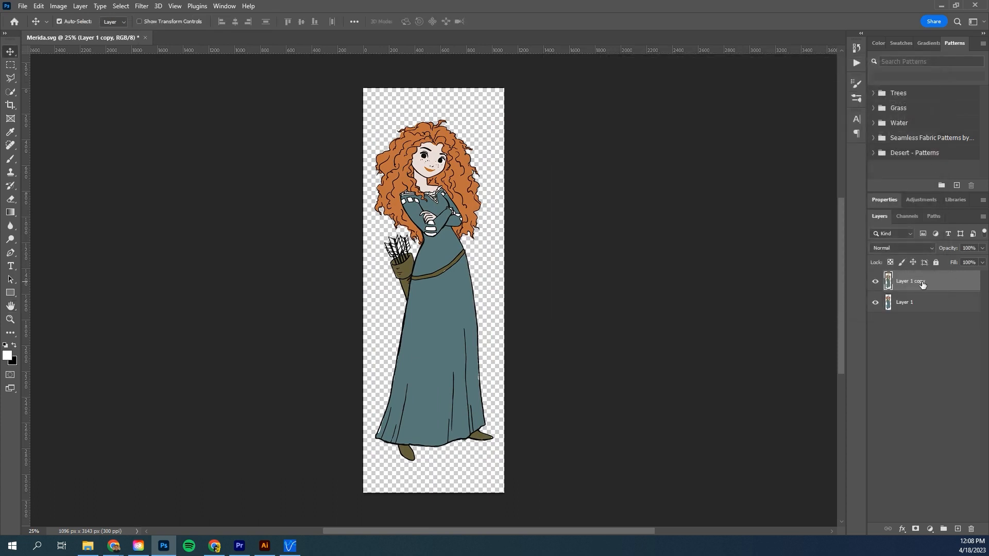
pyautogui.doubleClick(923, 283)
pyautogui.click(934, 362)
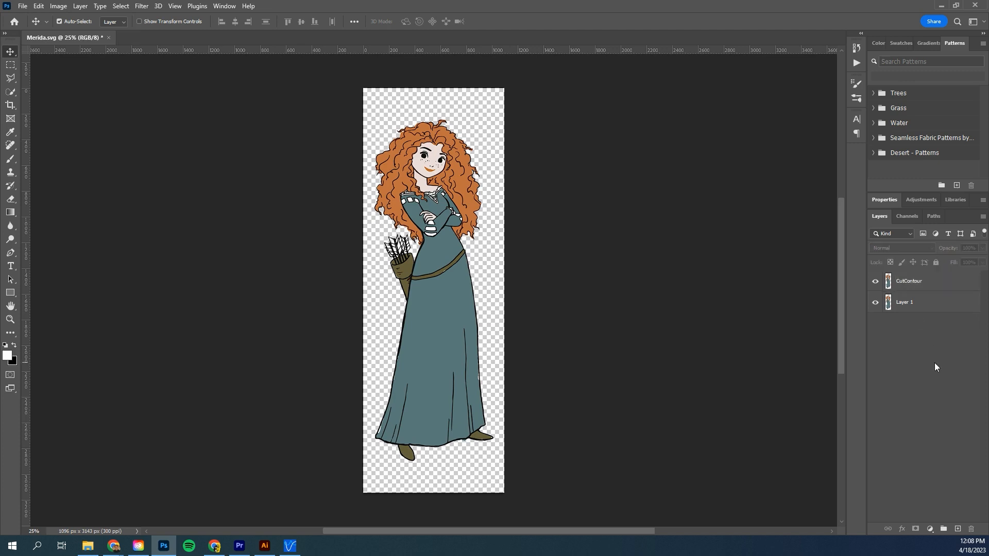
pyautogui.doubleClick(909, 302)
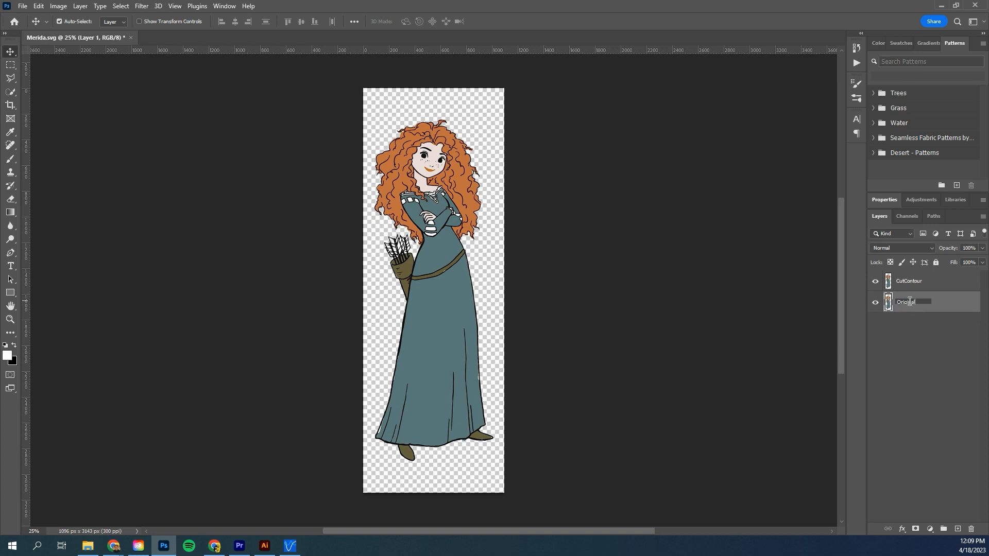
pyautogui.press('Return')
# Step: Give the Original layer a white 17 px outside Stroke effect
pyautogui.doubleClick(938, 307)
pyautogui.click(572, 164)
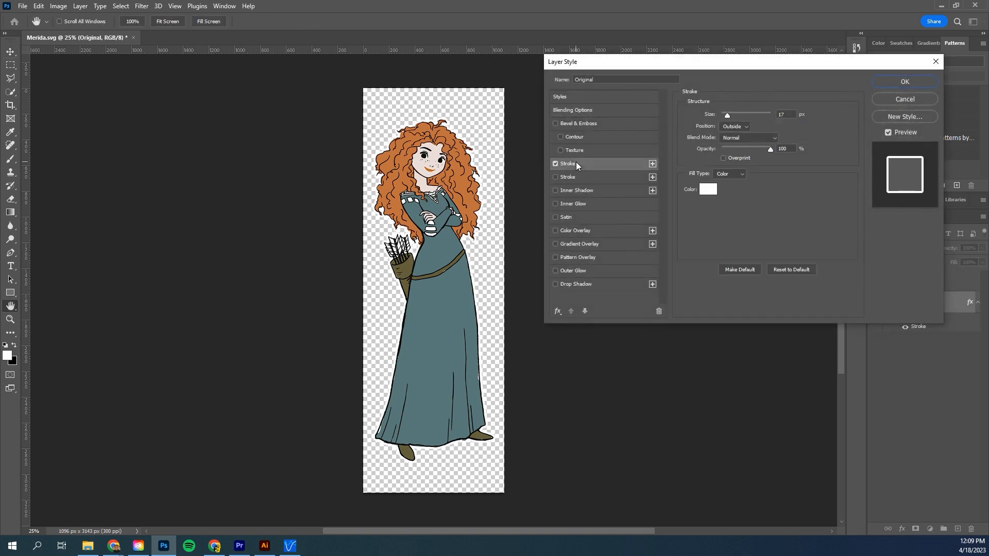
pyautogui.click(918, 84)
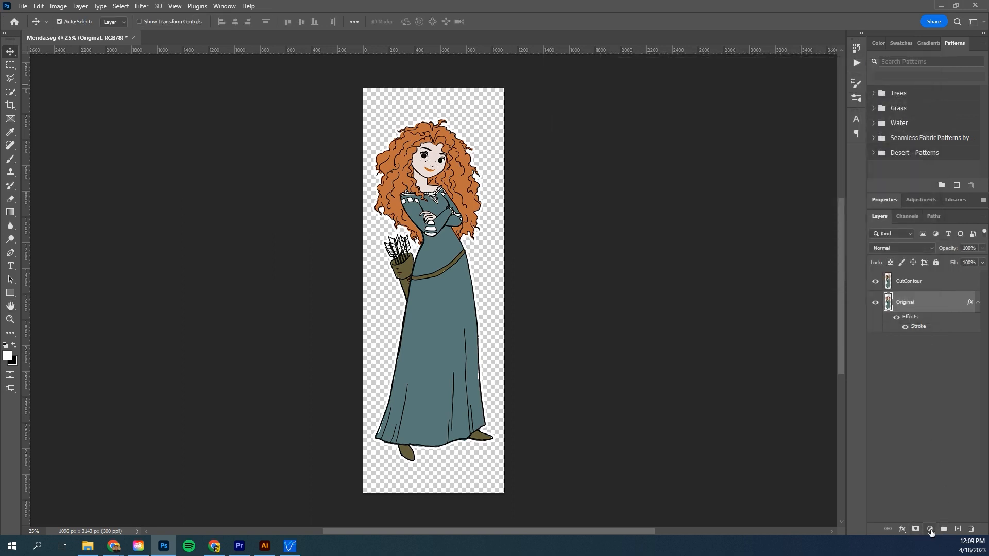
# Step: Check the white outline against a temporary red solid color fill layer placed beneath Original, and delete the fill layer
pyautogui.click(929, 528)
pyautogui.click(944, 348)
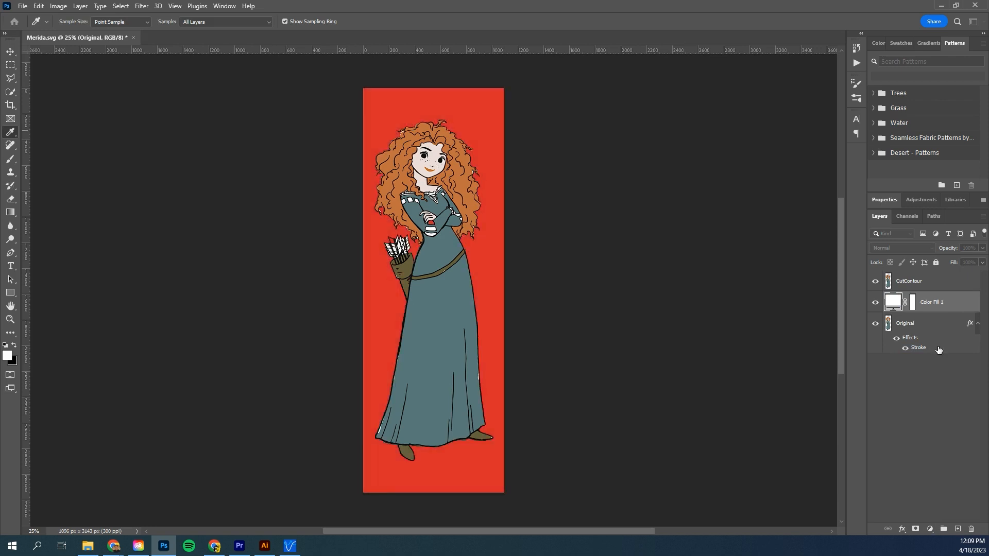
pyautogui.press('Return')
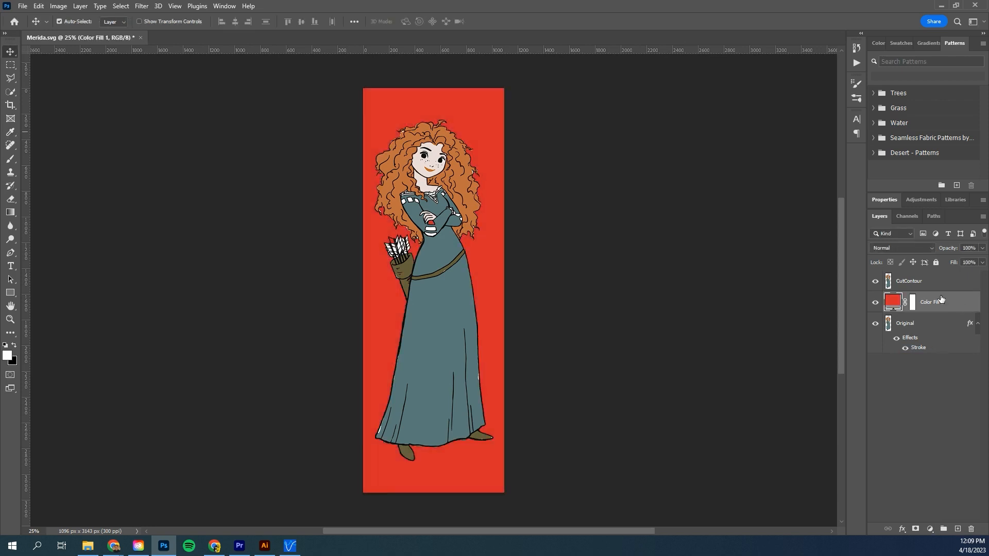
pyautogui.moveTo(940, 299); pyautogui.dragTo(937, 362)
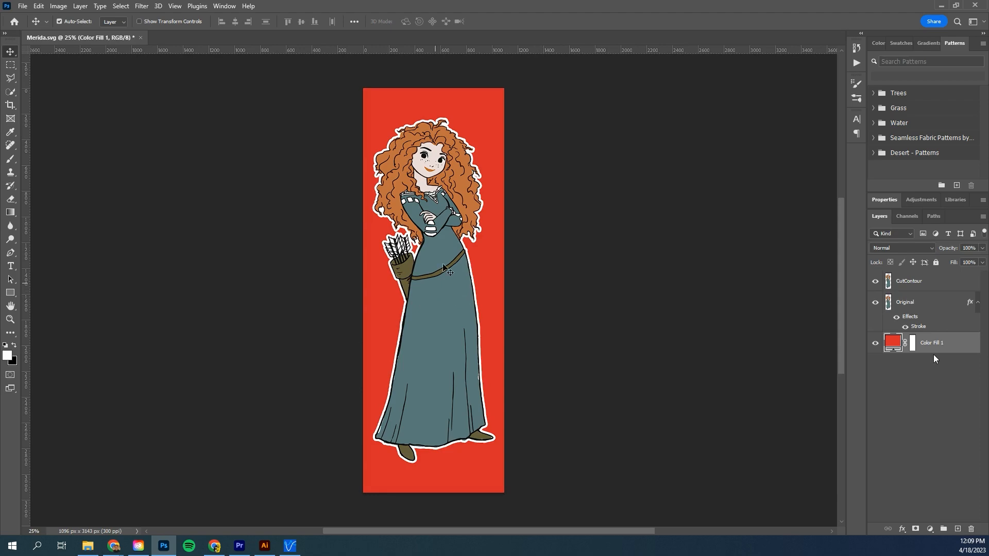
pyautogui.scroll(5, 449, 181)
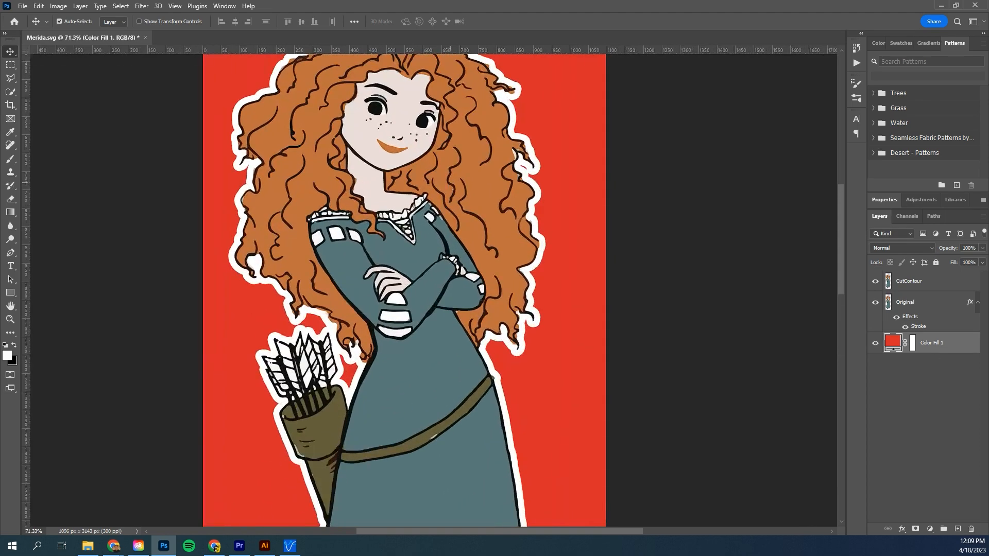
pyautogui.scroll(-5, 504, 356)
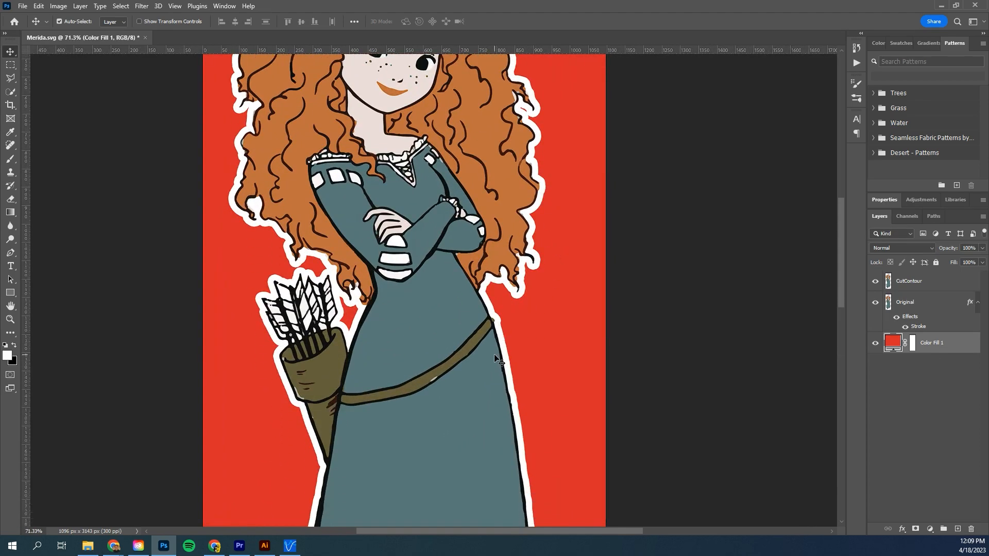
pyautogui.scroll(-2, 496, 353)
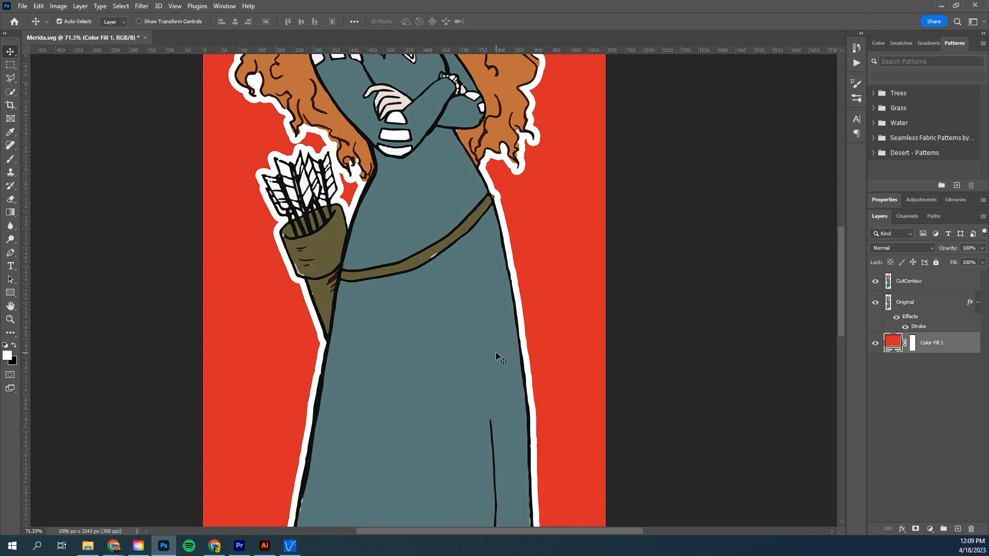
pyautogui.hotkey('ctrl', '0')
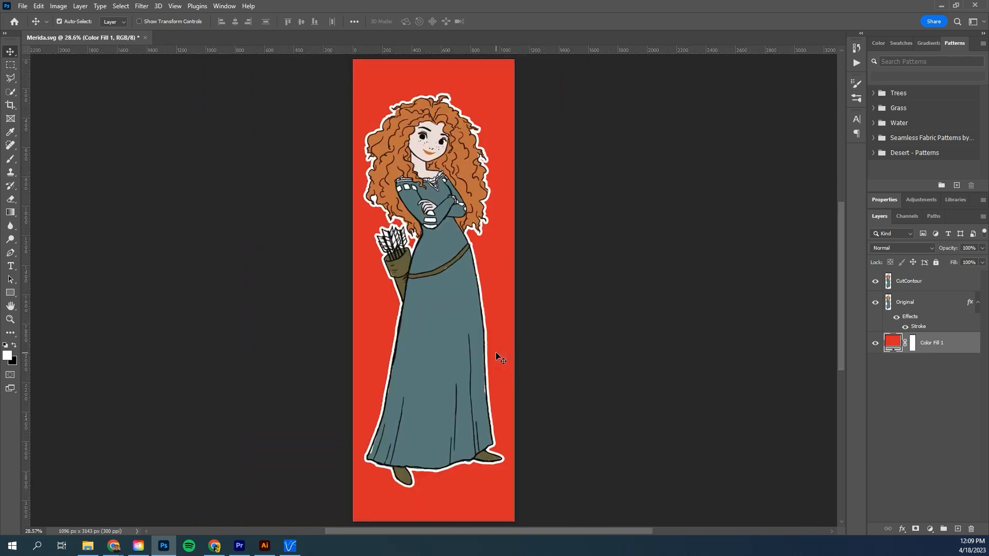
pyautogui.press('Delete')
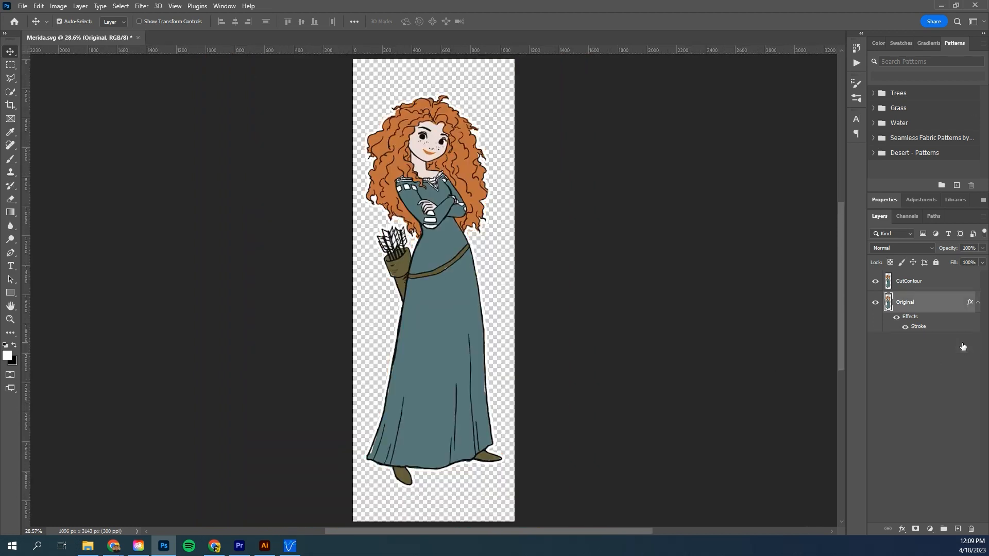
# Step: Apply a black 17 px outside Stroke and a black Color Overlay to the CutContour layer to form a solid silhouette
pyautogui.click(948, 282)
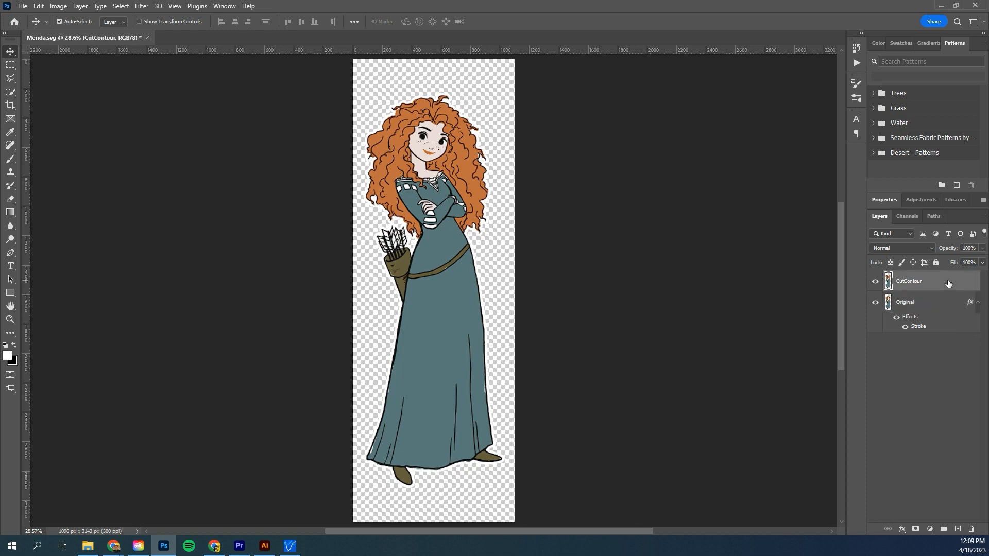
pyautogui.doubleClick(948, 283)
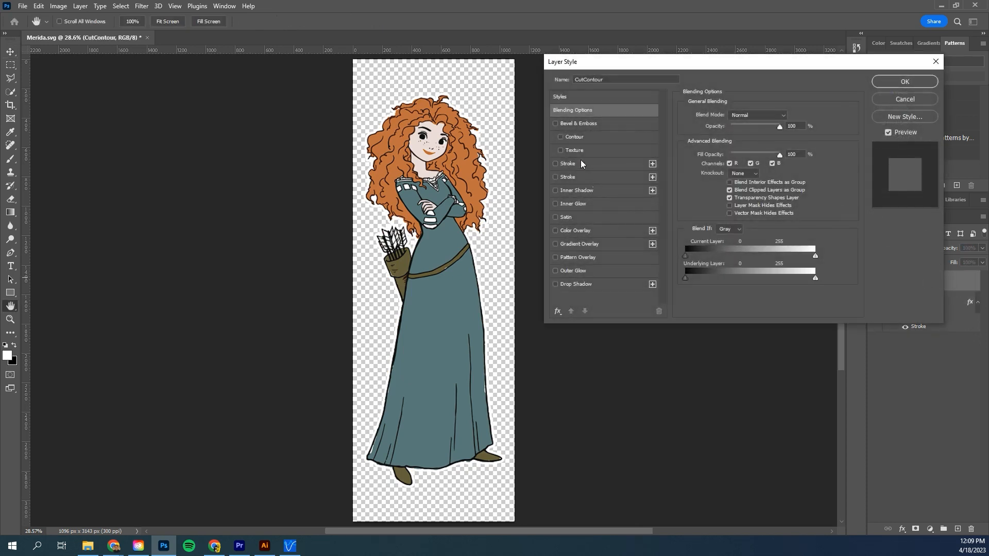
pyautogui.click(585, 177)
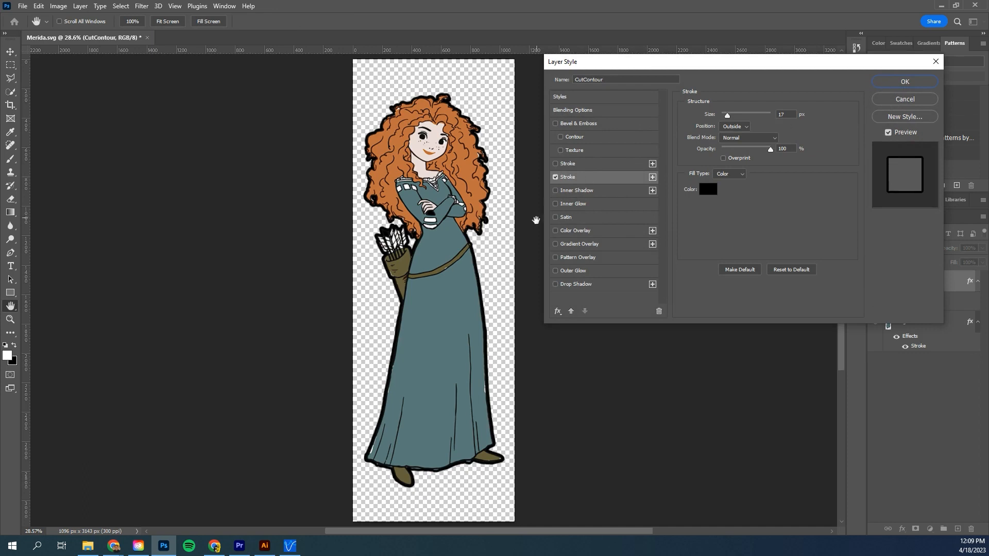
pyautogui.click(572, 232)
pyautogui.click(920, 83)
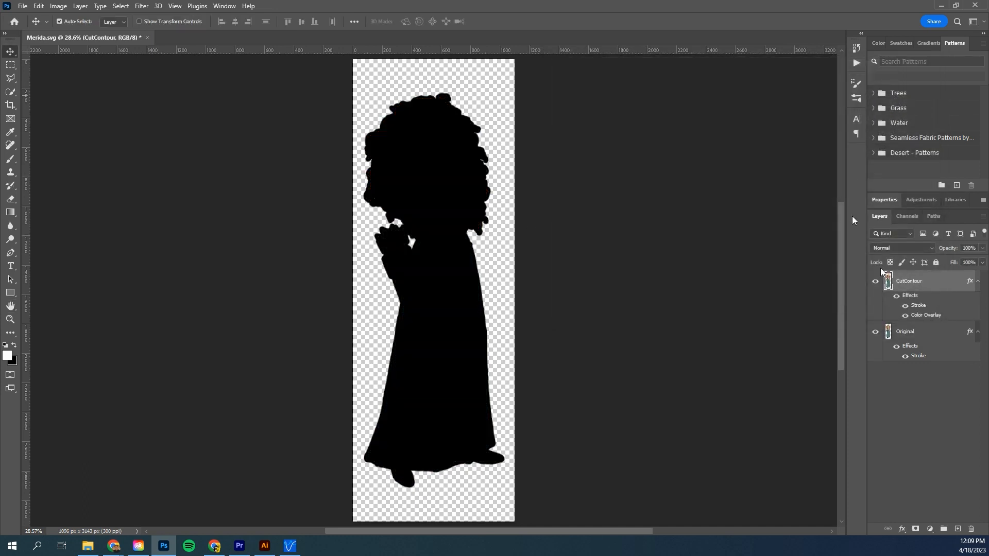
# Step: Hide the CutContour layer and transfer the Original Merida image from Photoshop into the Merida document in Illustrator
pyautogui.click(875, 281)
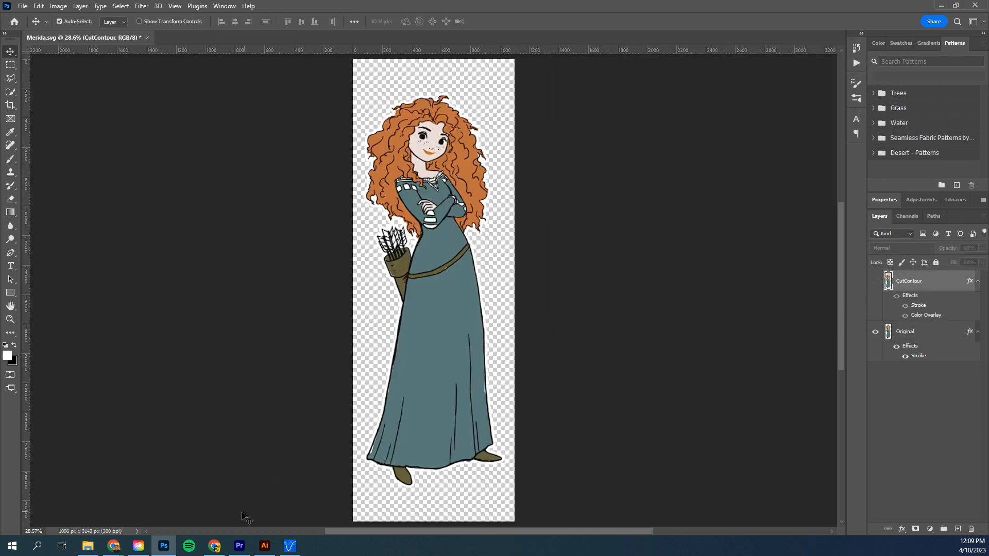
pyautogui.moveTo(434, 217); pyautogui.dragTo(222, 509)
pyautogui.moveTo(169, 545); pyautogui.dragTo(436, 237)
pyautogui.moveTo(442, 165); pyautogui.dragTo(435, 278)
# Step: Delete the old vector Merida artwork from the artboard and position the imported image in its place
pyautogui.click(423, 105)
pyautogui.press('Delete')
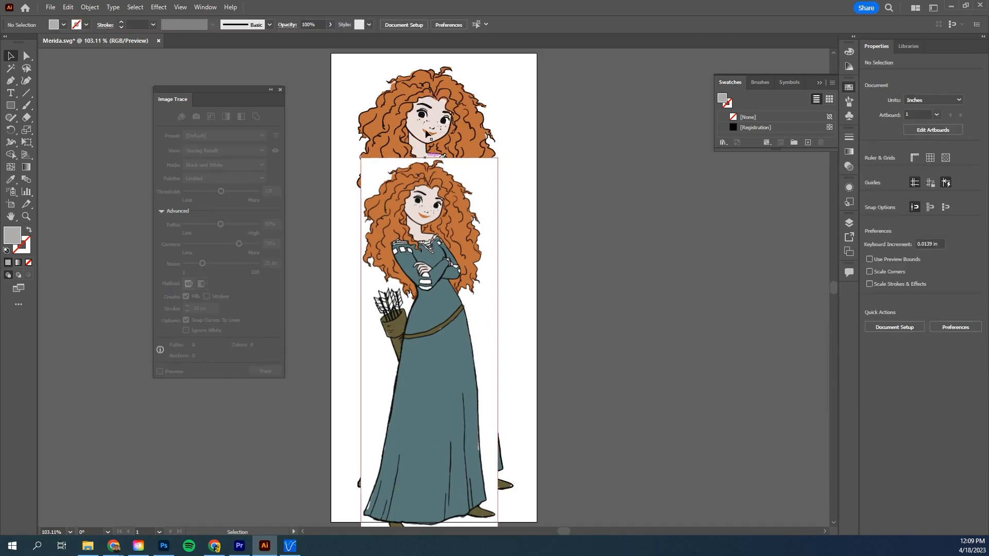
pyautogui.click(423, 106)
pyautogui.moveTo(428, 179); pyautogui.dragTo(613, 153)
pyautogui.moveTo(374, 67)
pyautogui.mouseDown()
pyautogui.moveTo(484, 263)
pyautogui.moveTo(508, 510)
pyautogui.moveTo(524, 518)
pyautogui.mouseUp()
pyautogui.press('Delete')
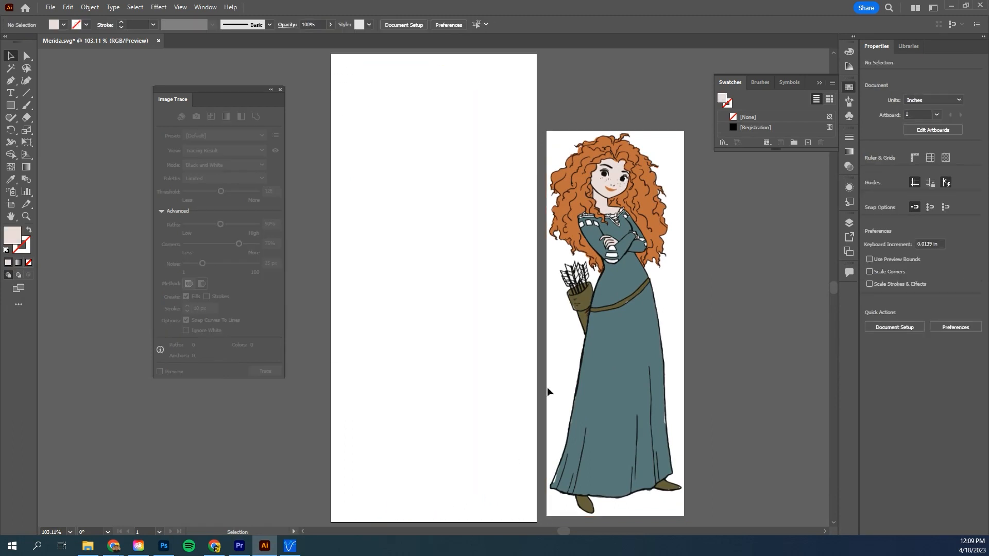
pyautogui.moveTo(609, 340)
pyautogui.mouseDown()
pyautogui.moveTo(536, 312)
pyautogui.moveTo(434, 308)
pyautogui.mouseUp()
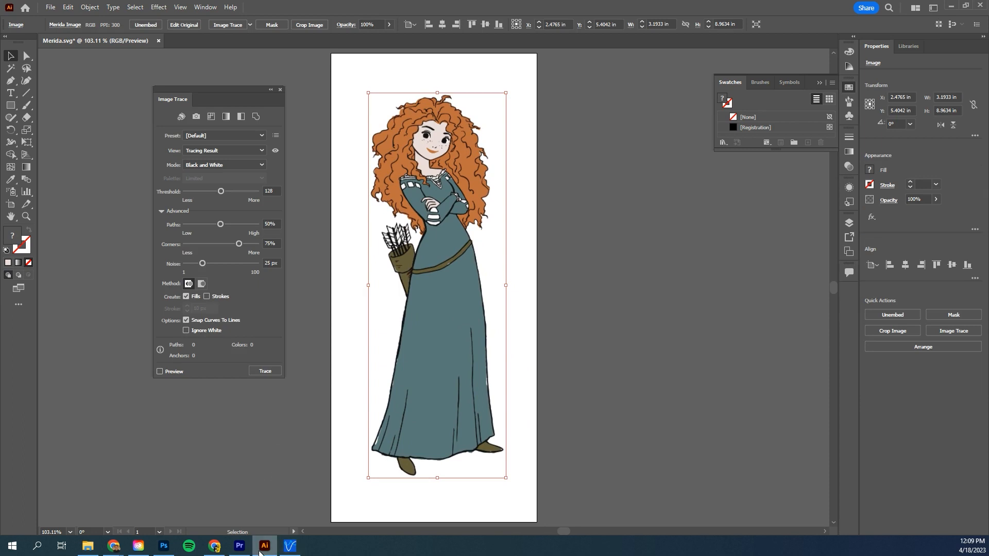
# Step: Switch to Photoshop, show the CutContour layer, and transfer the black silhouette into the Illustrator document over the Merida image
pyautogui.click(171, 550)
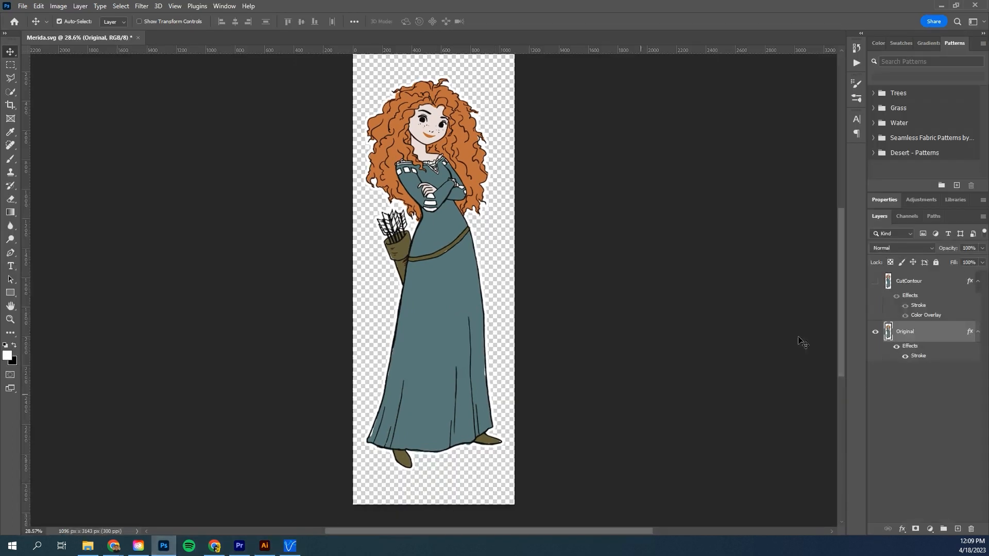
pyautogui.click(876, 285)
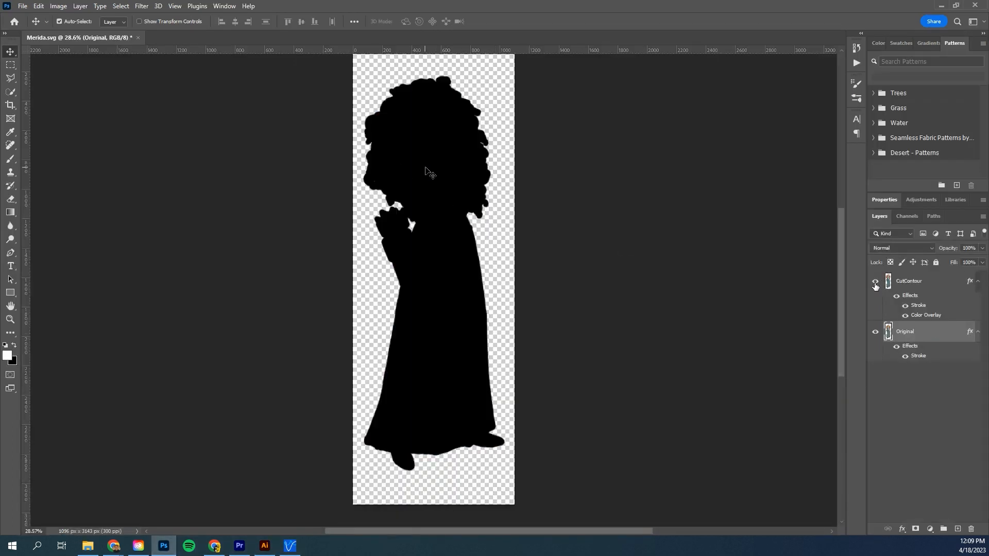
pyautogui.moveTo(431, 165)
pyautogui.mouseDown()
pyautogui.moveTo(287, 403)
pyautogui.moveTo(246, 551)
pyautogui.moveTo(265, 547)
pyautogui.moveTo(464, 248)
pyautogui.moveTo(438, 287)
pyautogui.moveTo(440, 279)
pyautogui.mouseUp()
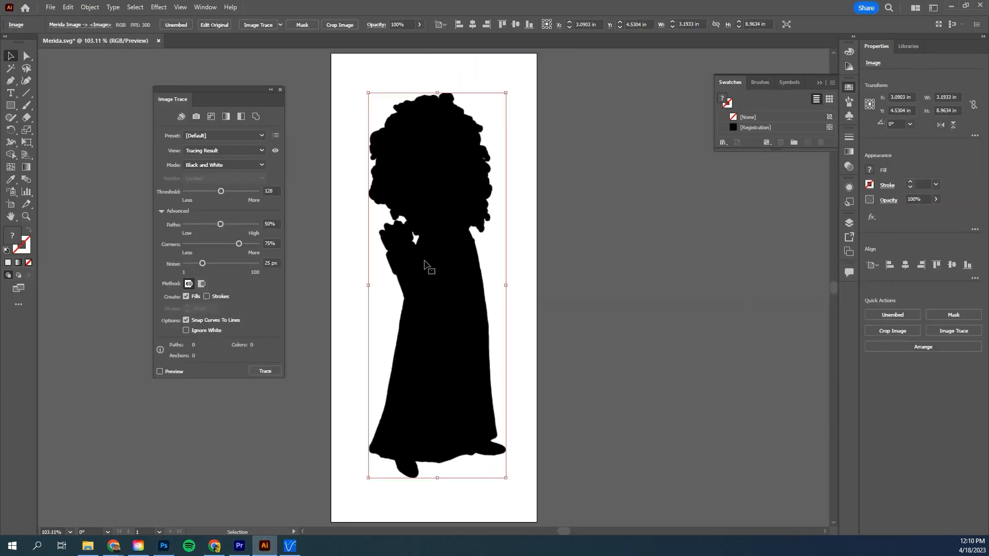
# Step: Image Trace the black silhouette in Black and White mode with Ignore White enabled, and expand the result into paths
pyautogui.click(186, 330)
pyautogui.click(265, 371)
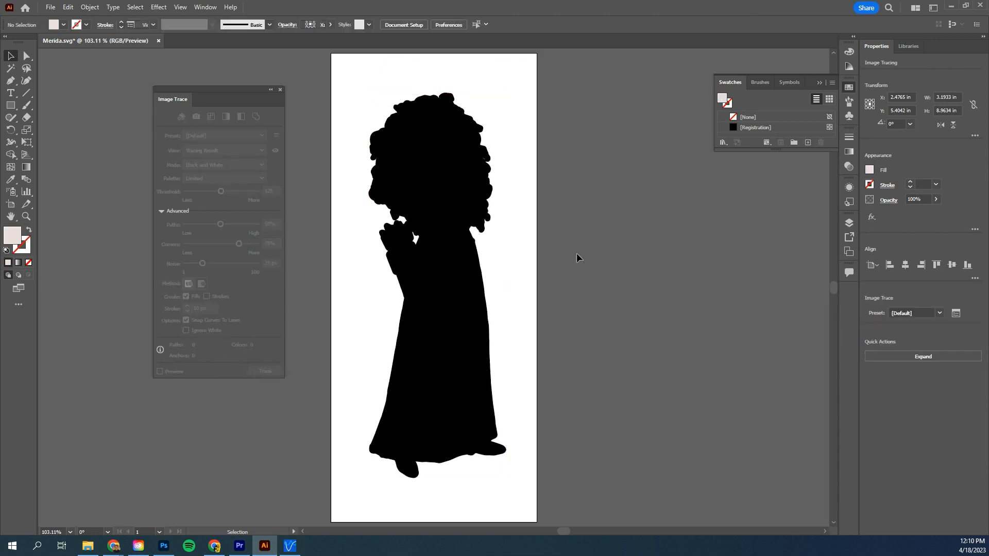
pyautogui.click(923, 357)
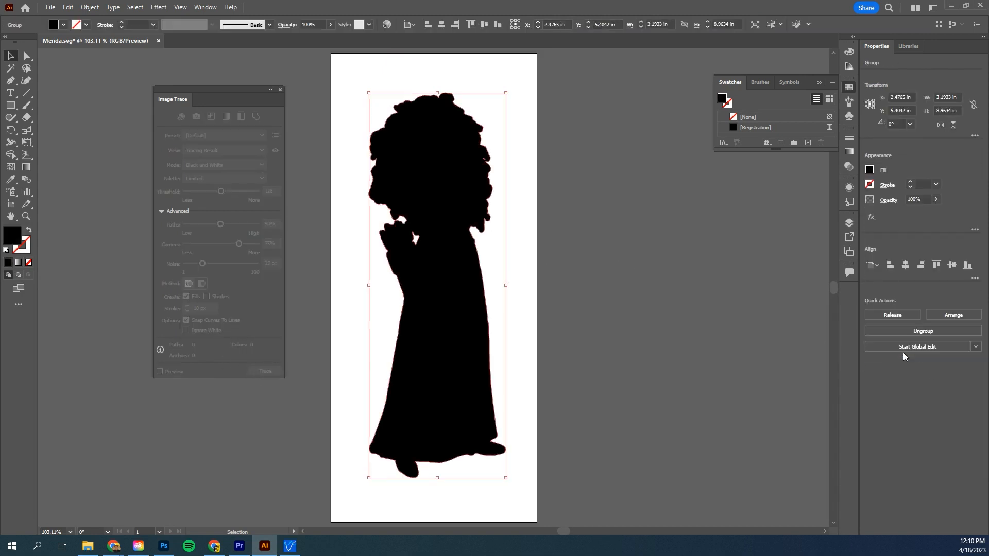
# Step: Set the traced silhouette's fill to None
pyautogui.click(606, 200)
pyautogui.click(469, 149)
pyautogui.click(869, 170)
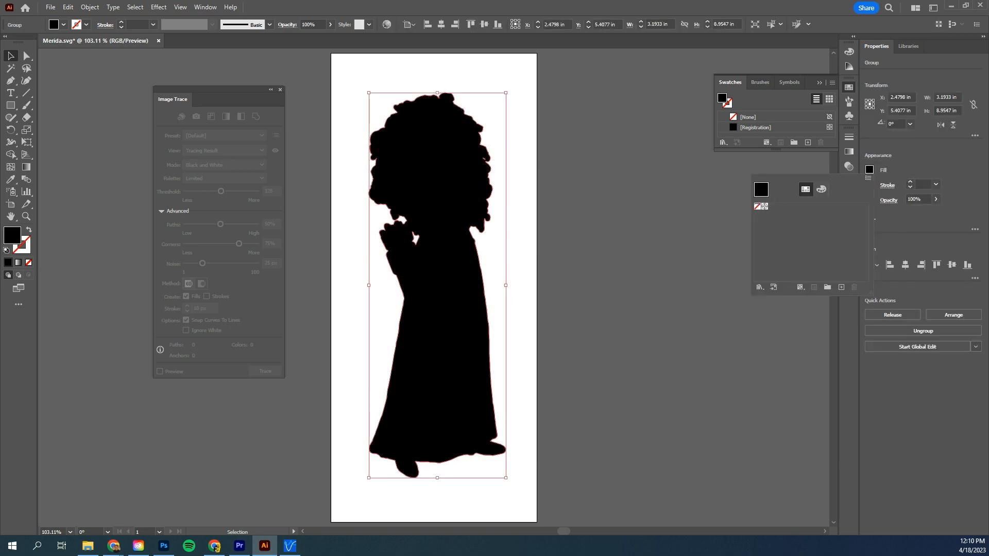
pyautogui.click(757, 206)
pyautogui.click(903, 168)
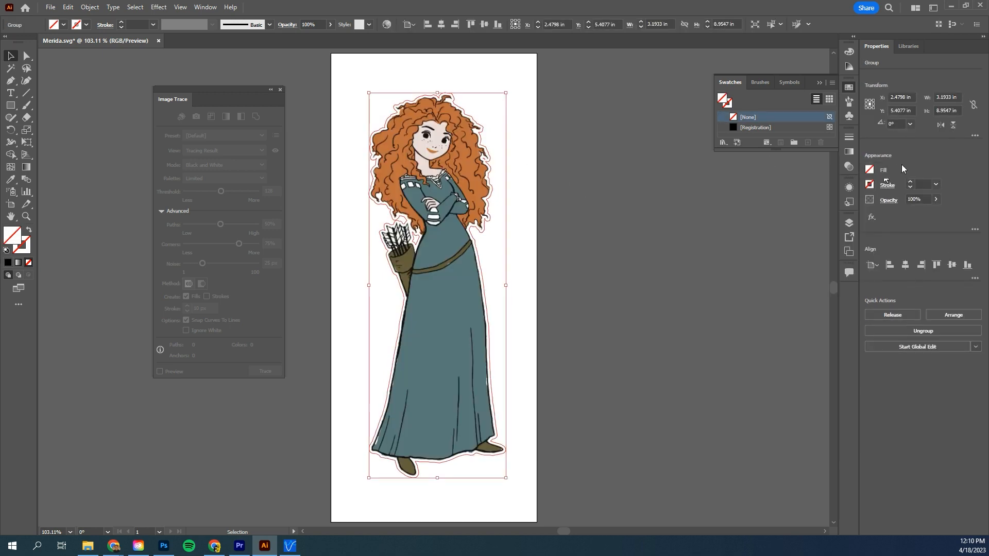
# Step: Open the Roland VersaWorks swatch library and apply its CutContour swatch to the silhouette's fill
pyautogui.click(869, 185)
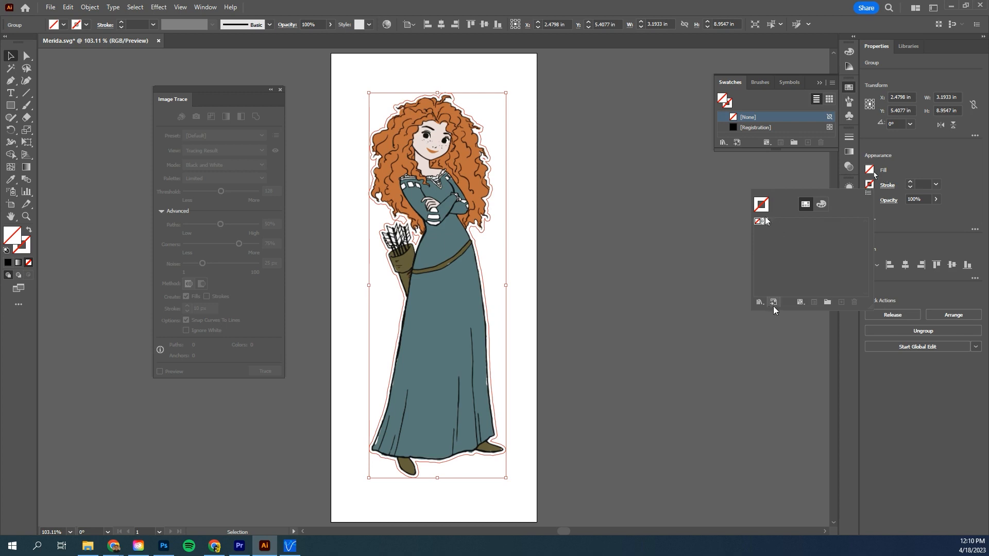
pyautogui.click(760, 302)
pyautogui.click(813, 283)
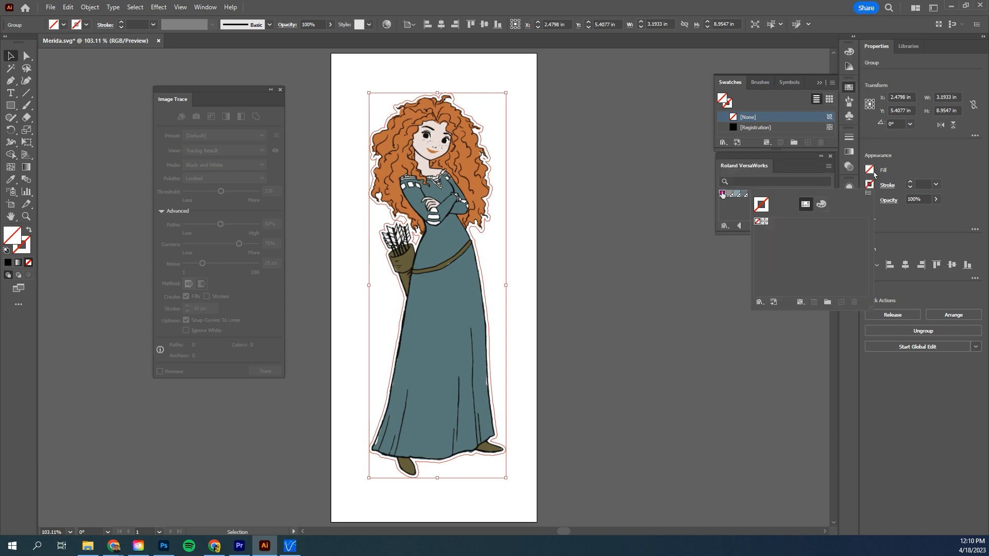
pyautogui.click(874, 173)
pyautogui.click(722, 194)
# Step: Change the silhouette's fill back to None, apply the CutContour swatch to its stroke, and deselect it
pyautogui.click(871, 169)
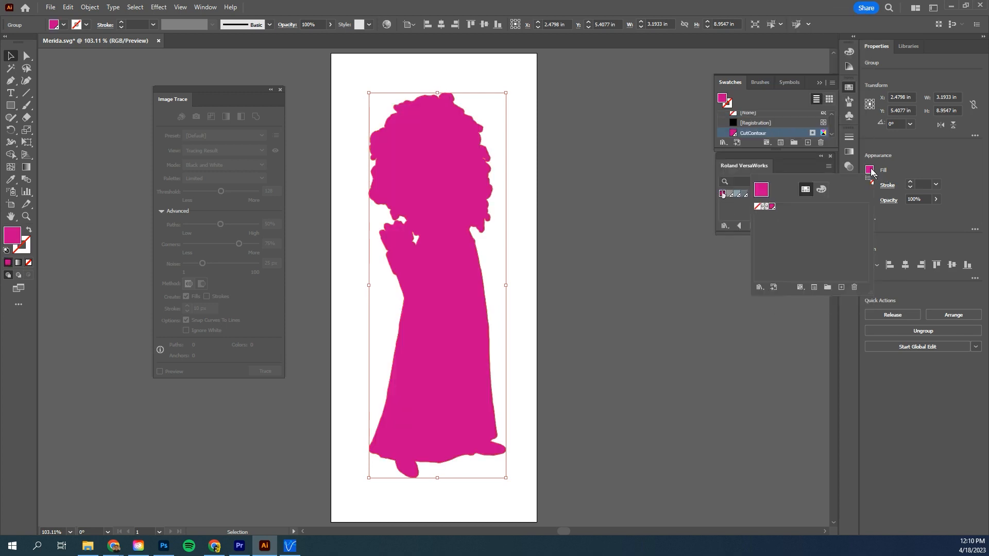
pyautogui.click(757, 206)
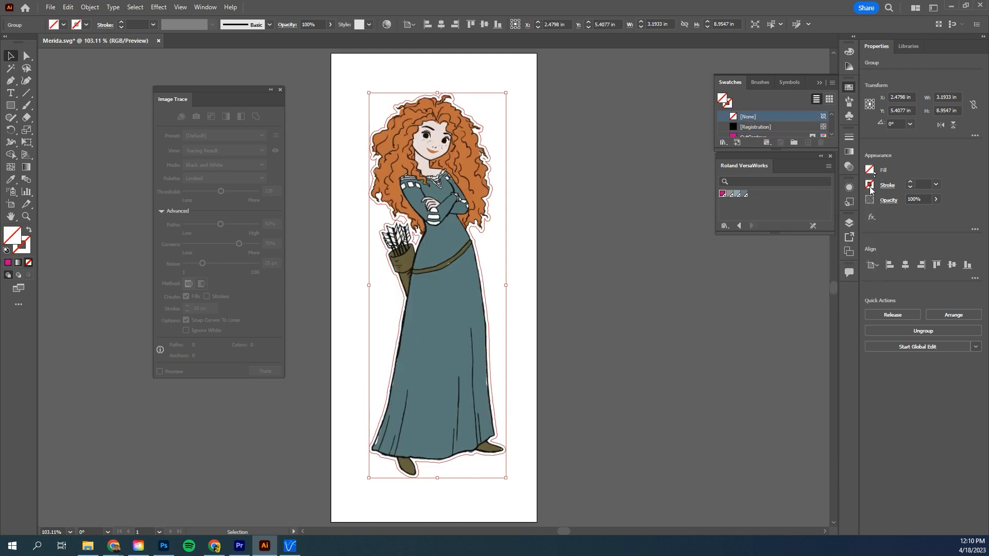
pyautogui.click(869, 185)
pyautogui.click(772, 222)
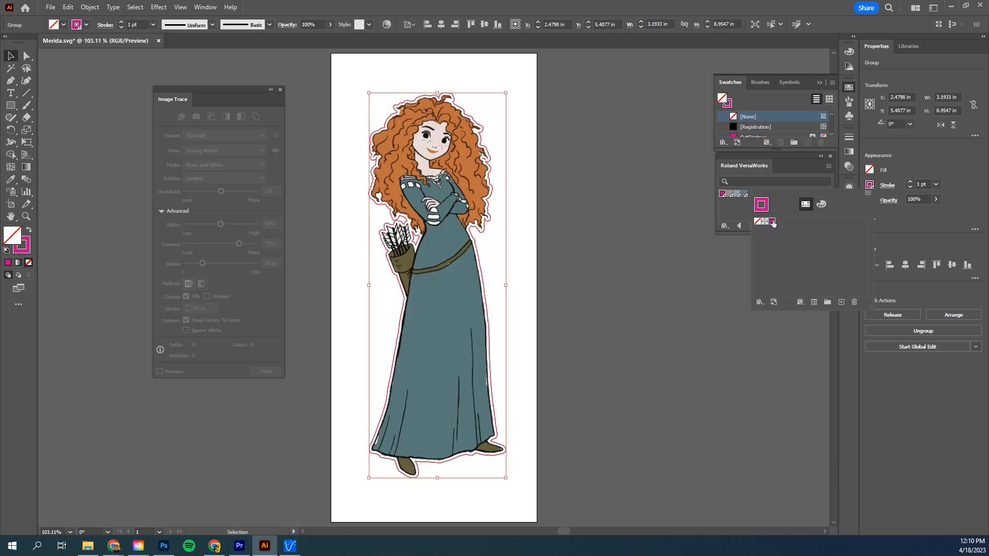
pyautogui.click(584, 219)
pyautogui.click(601, 162)
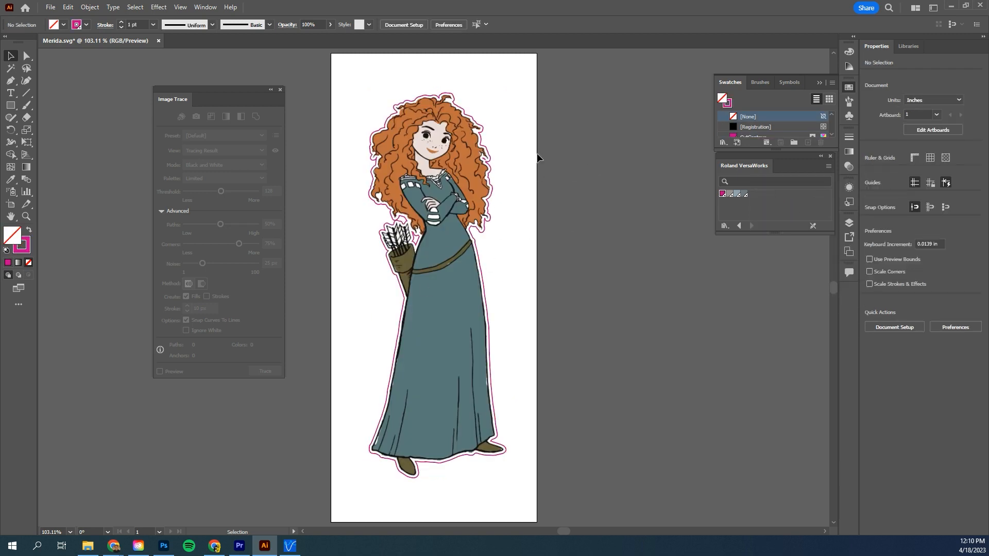
# Step: Save the document as an Adobe PDF named Merida in the Disney Princess folder, using the Illustrator Default preset
pyautogui.click(50, 7)
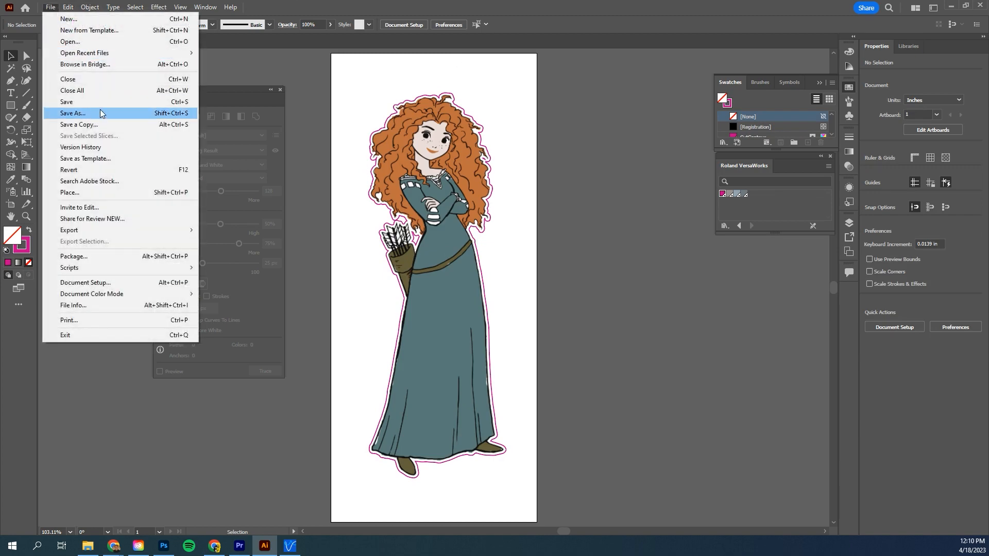
pyautogui.click(101, 114)
pyautogui.click(273, 189)
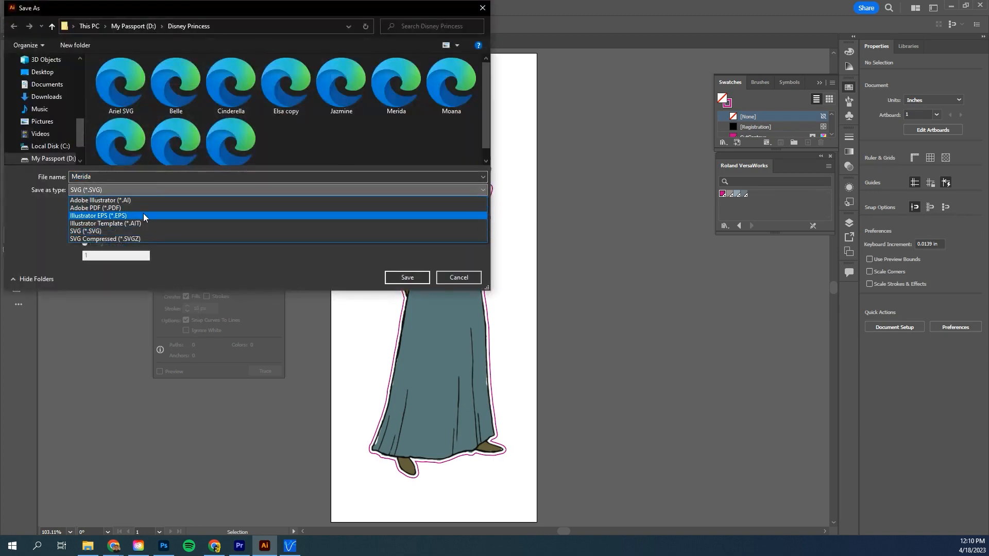
pyautogui.click(257, 208)
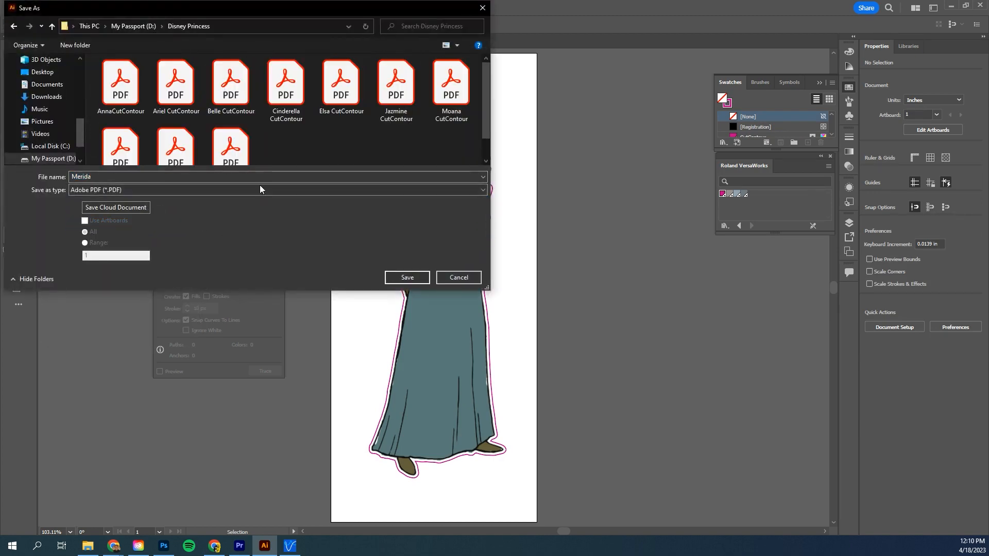
pyautogui.click(407, 277)
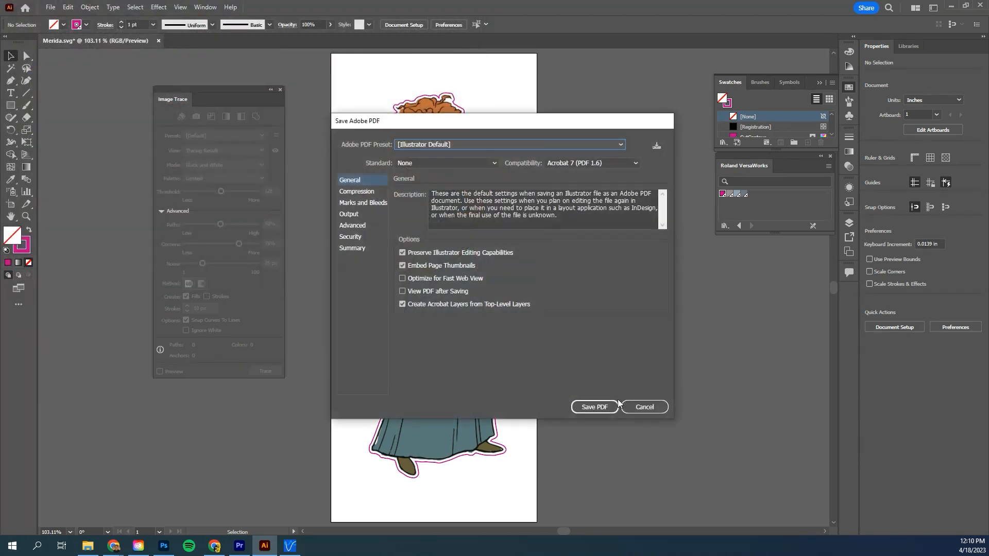
pyautogui.click(615, 407)
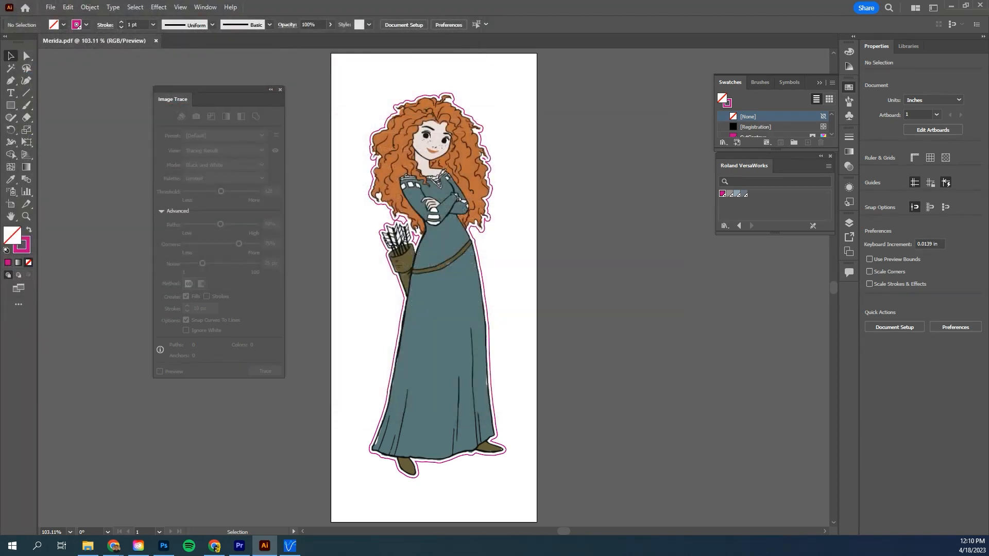